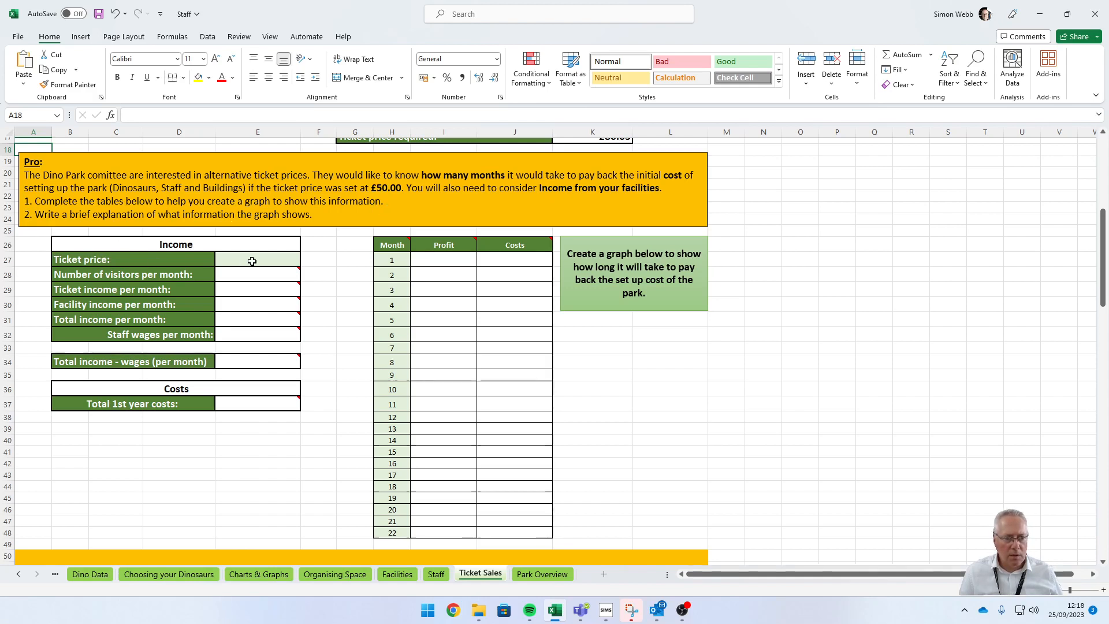
Step: Enter a ticket price of 50 in the Pro task's Income table
left_click(226, 259)
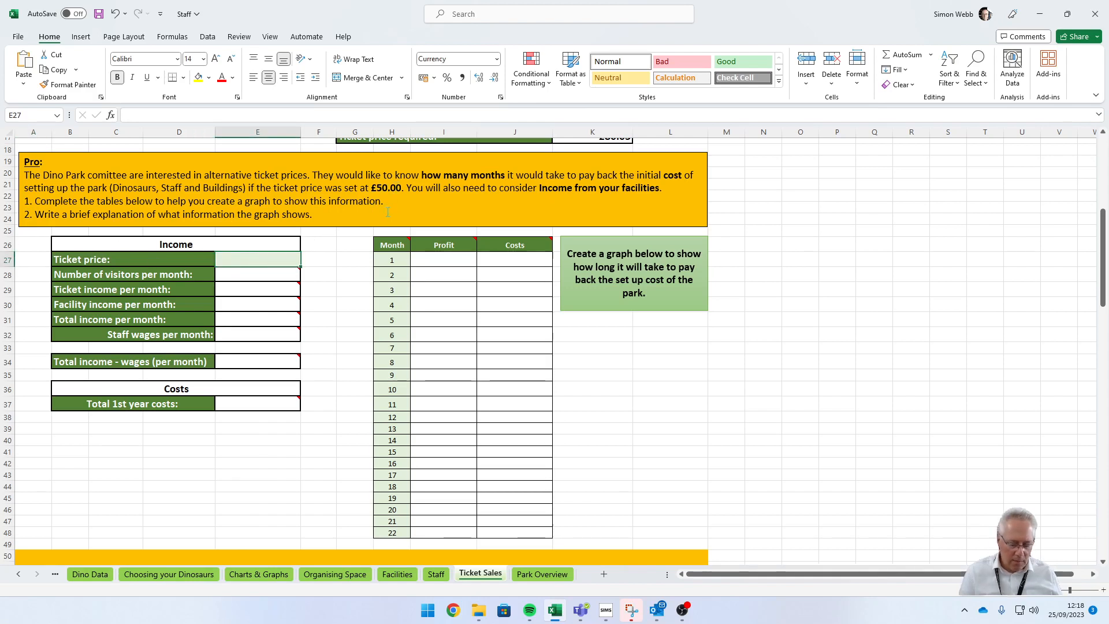
type("50")
key("Return")
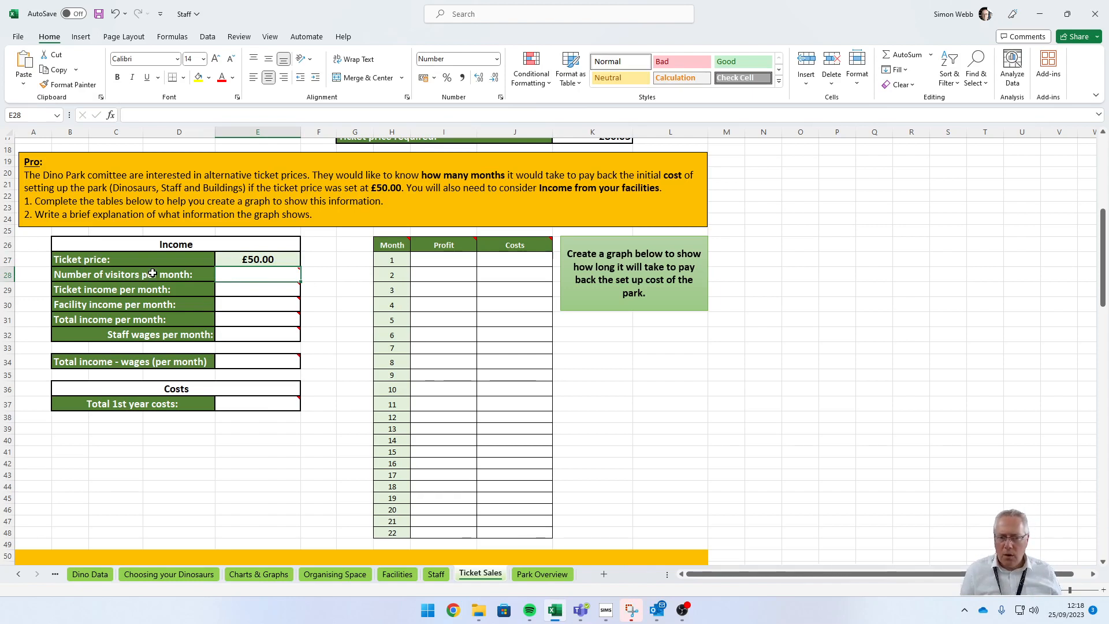
left_click_drag(253, 276, 250, 410)
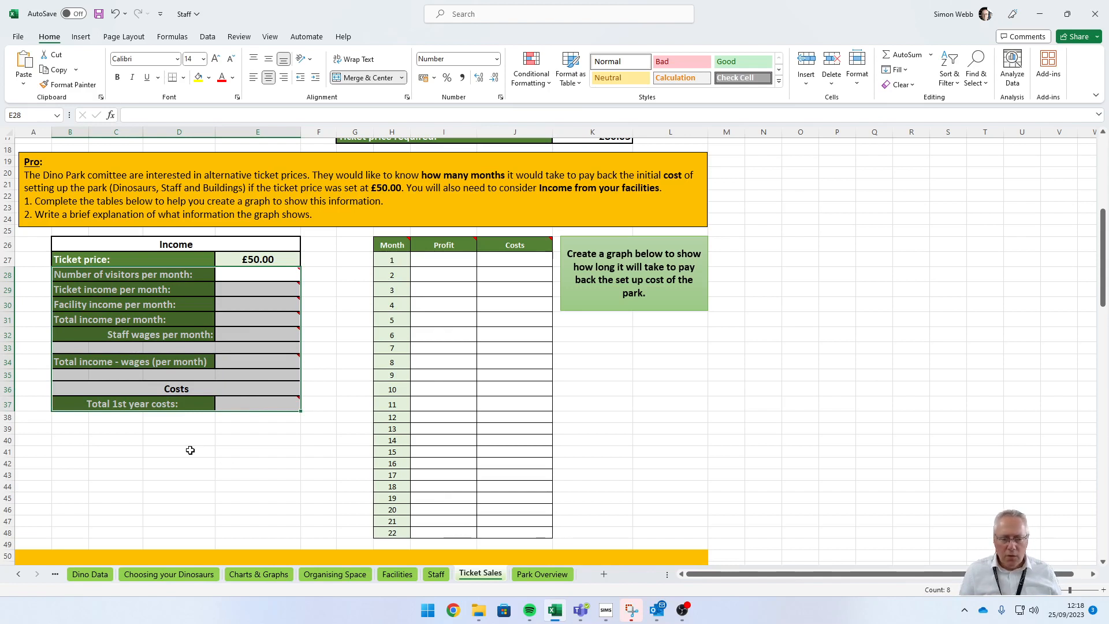
mouse_move(263, 273)
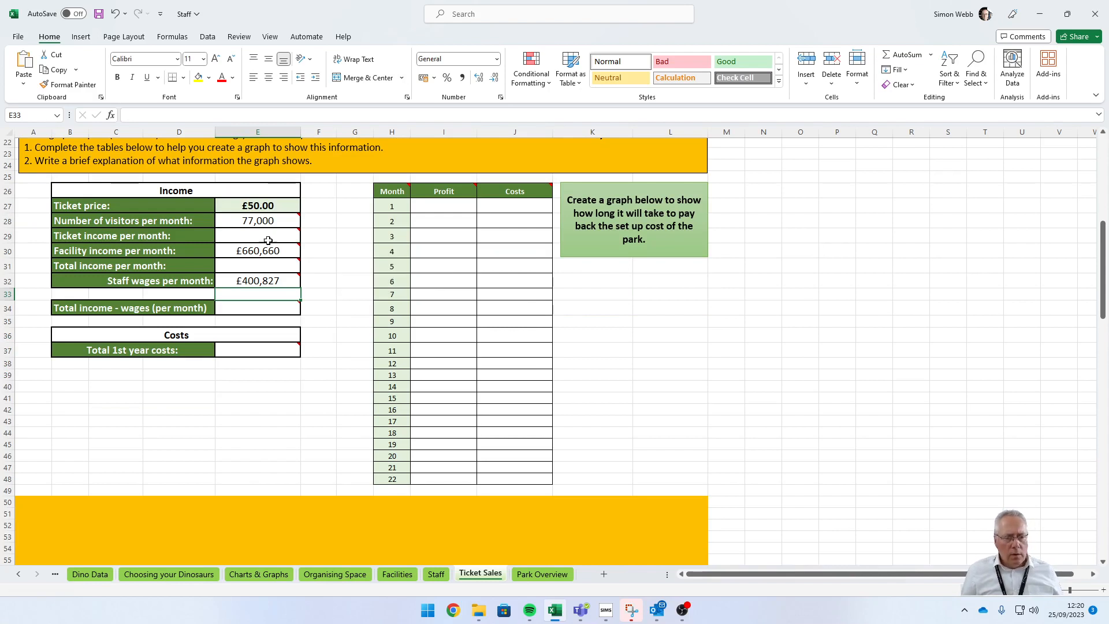
Step: Calculate the ticket income per month in E29 by multiplying the ticket price by the number of visitors, =E27*E28
mouse_move(260, 222)
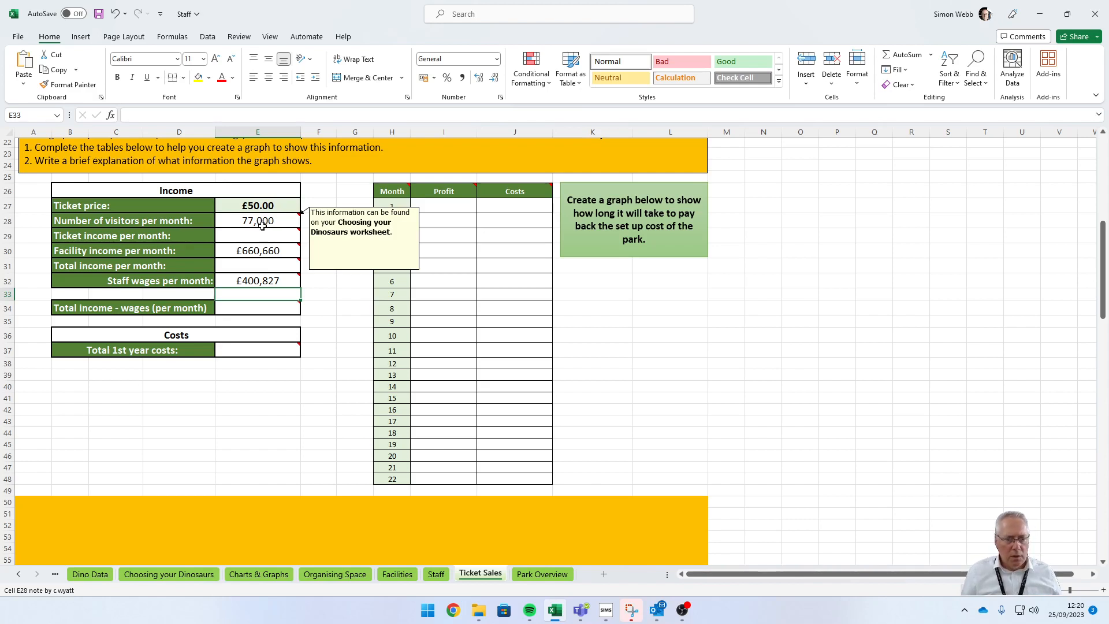
mouse_move(266, 250)
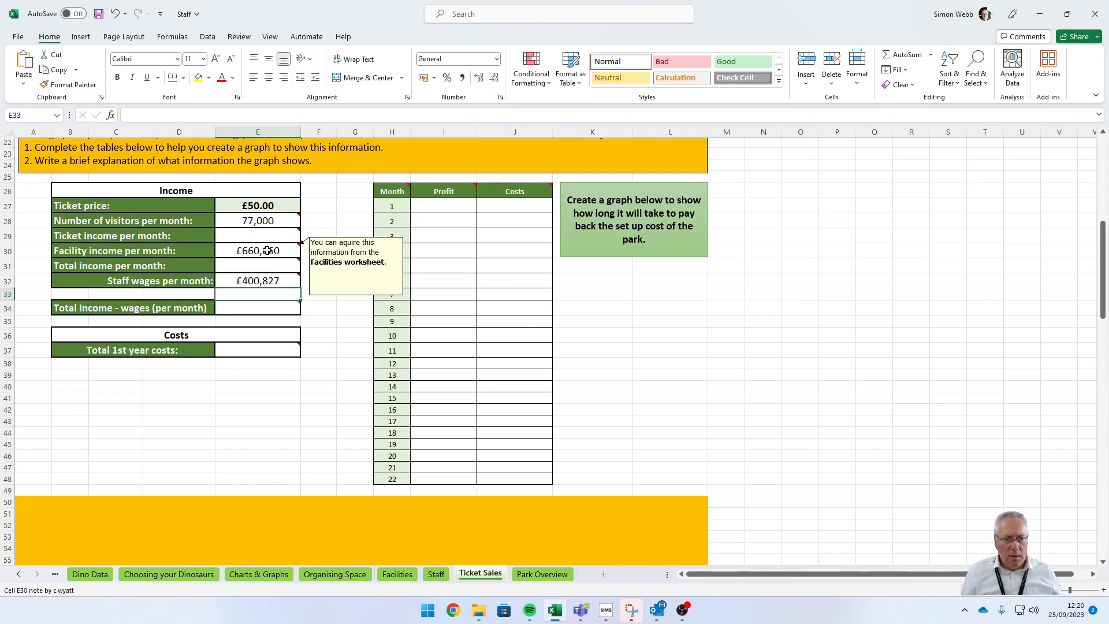
mouse_move(277, 282)
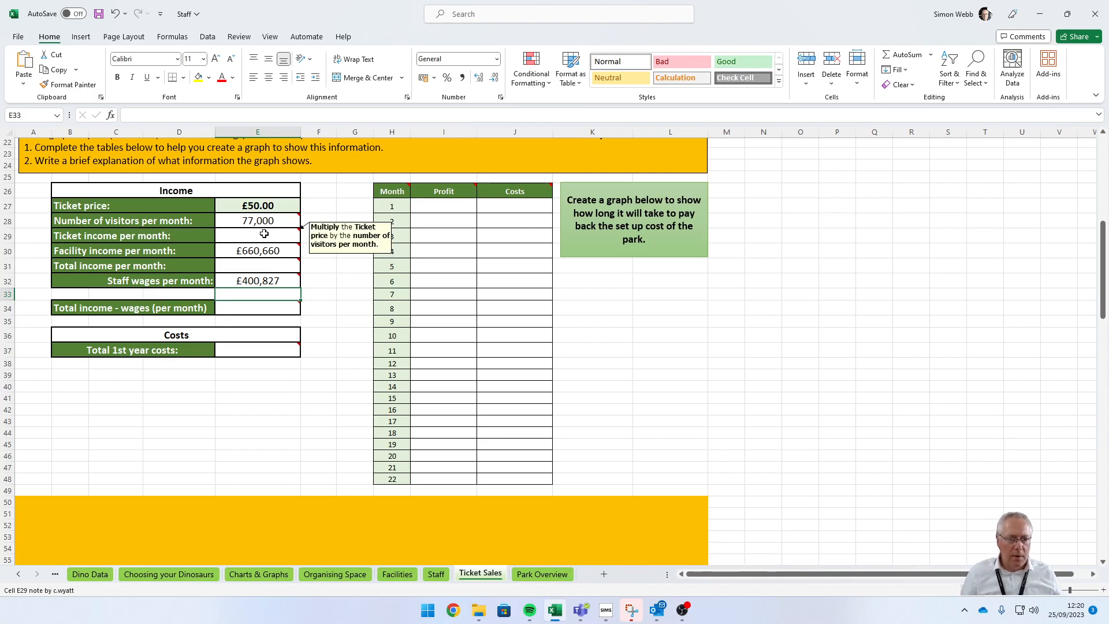
type("=")
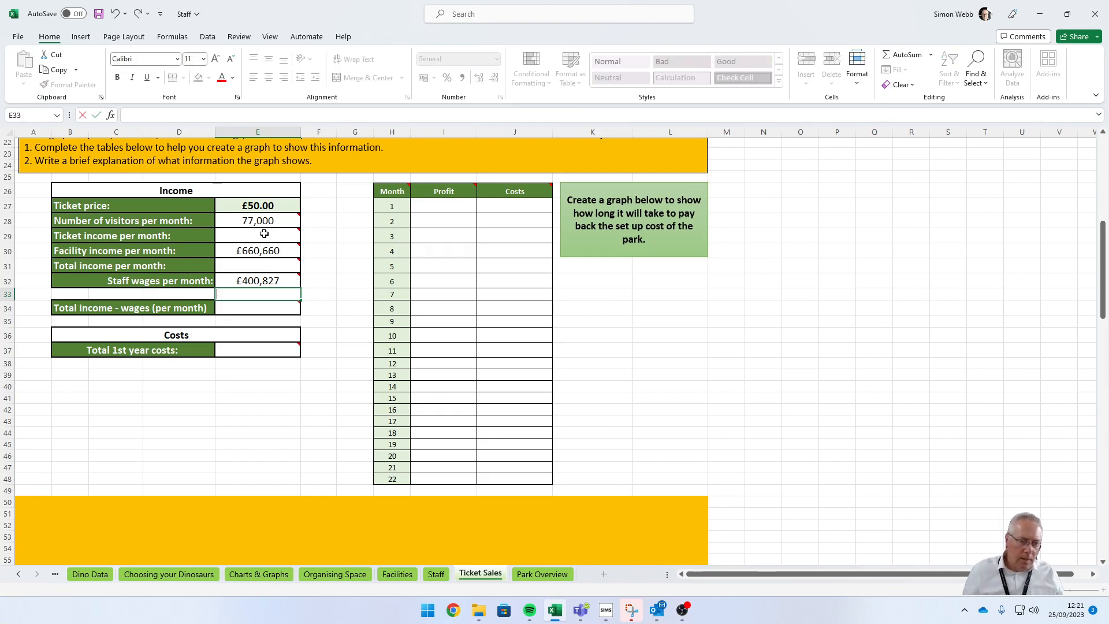
key("Escape")
left_click(264, 233)
type("=")
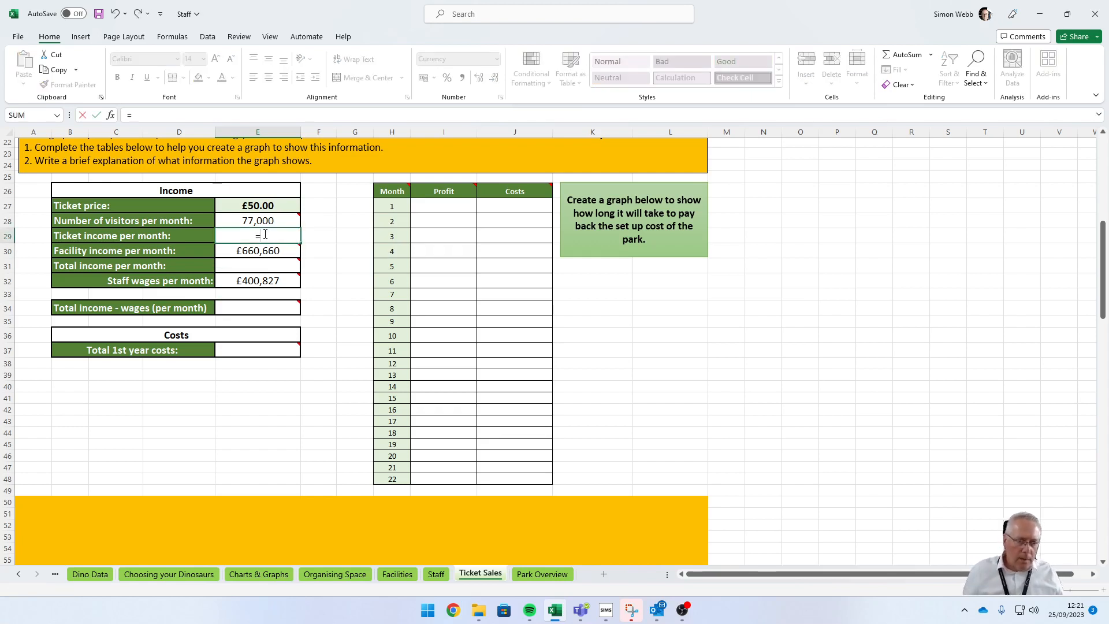
left_click(249, 205)
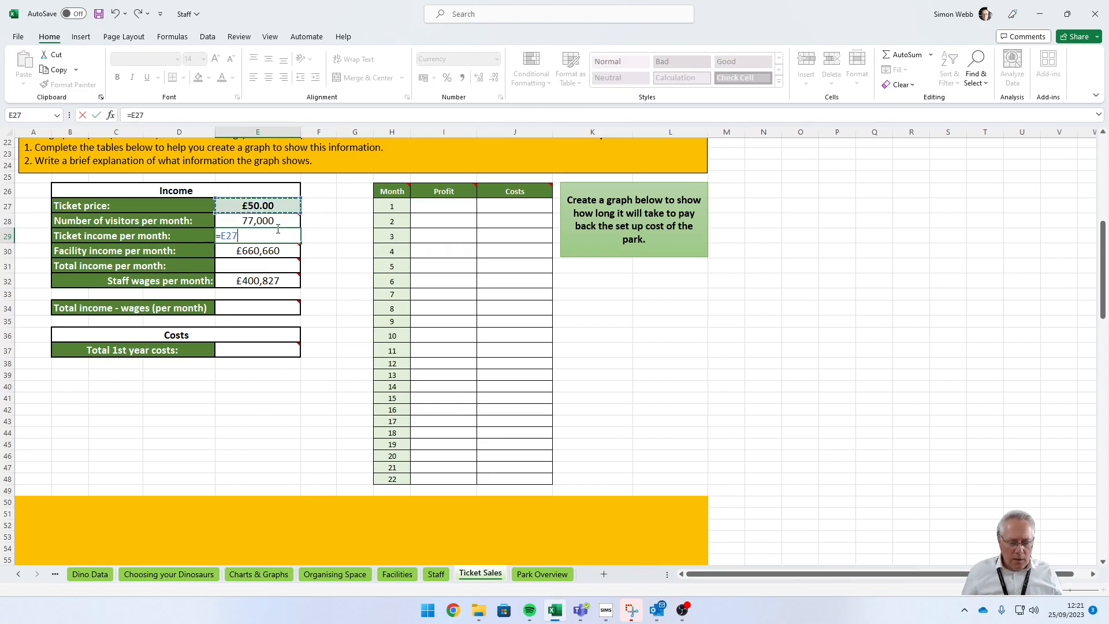
type("*")
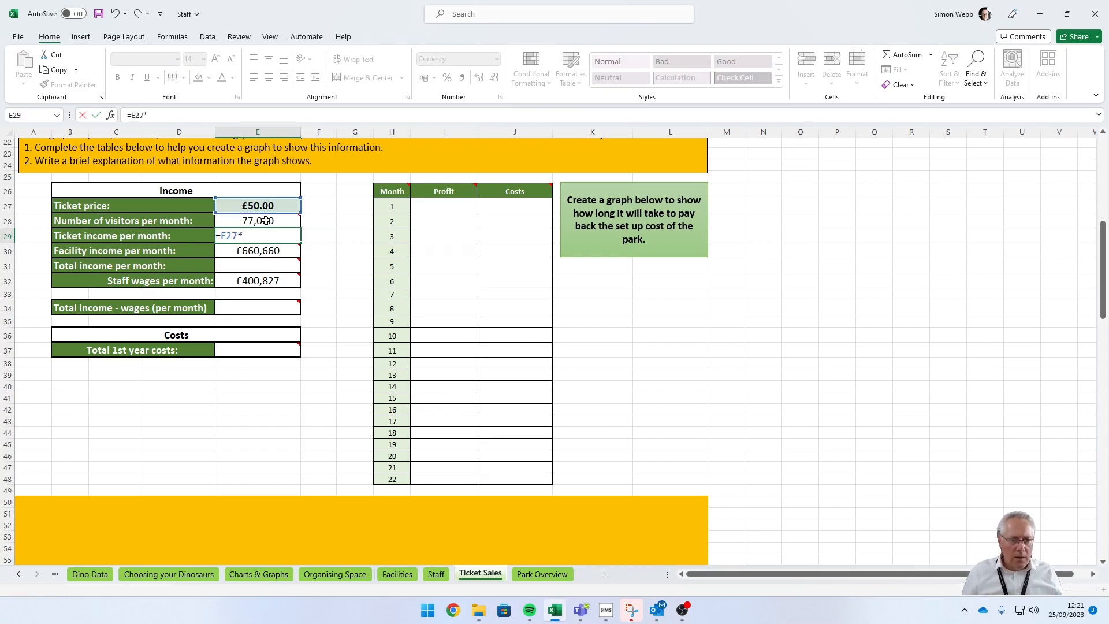
left_click(267, 221)
key("Return")
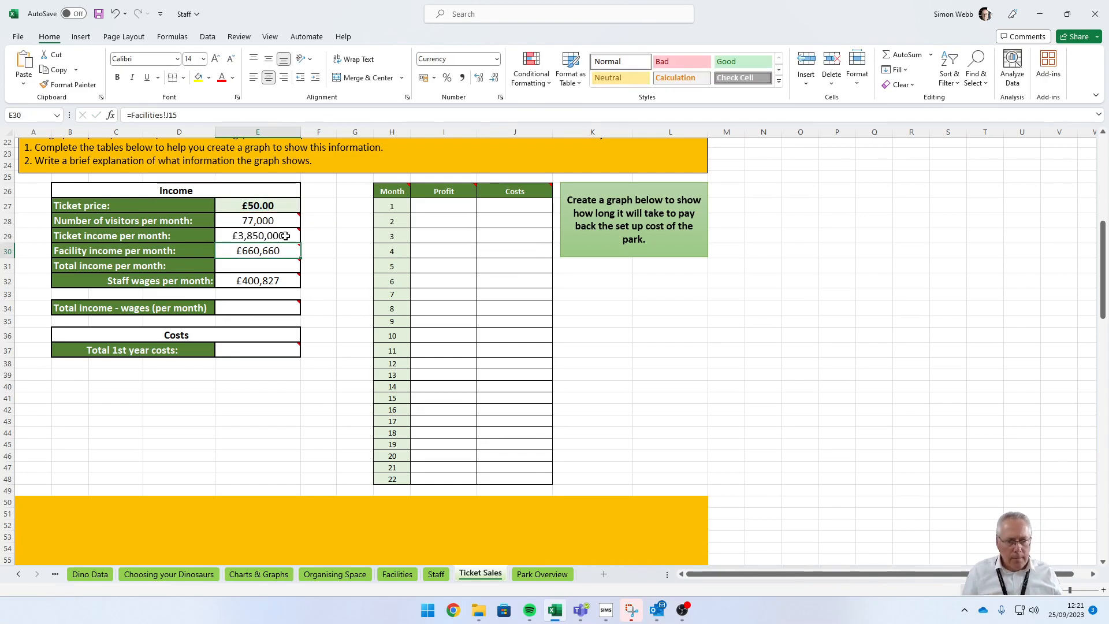
Step: Calculate the total income per month in E31 by adding the ticket income and facility income, =E29+E30
mouse_move(269, 263)
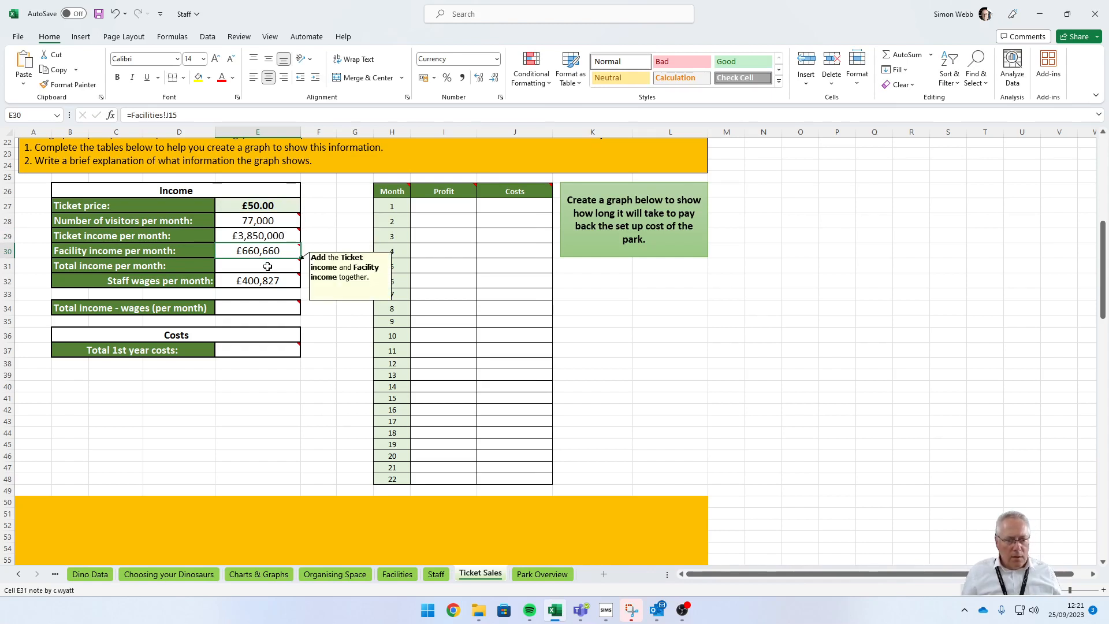
left_click(268, 266)
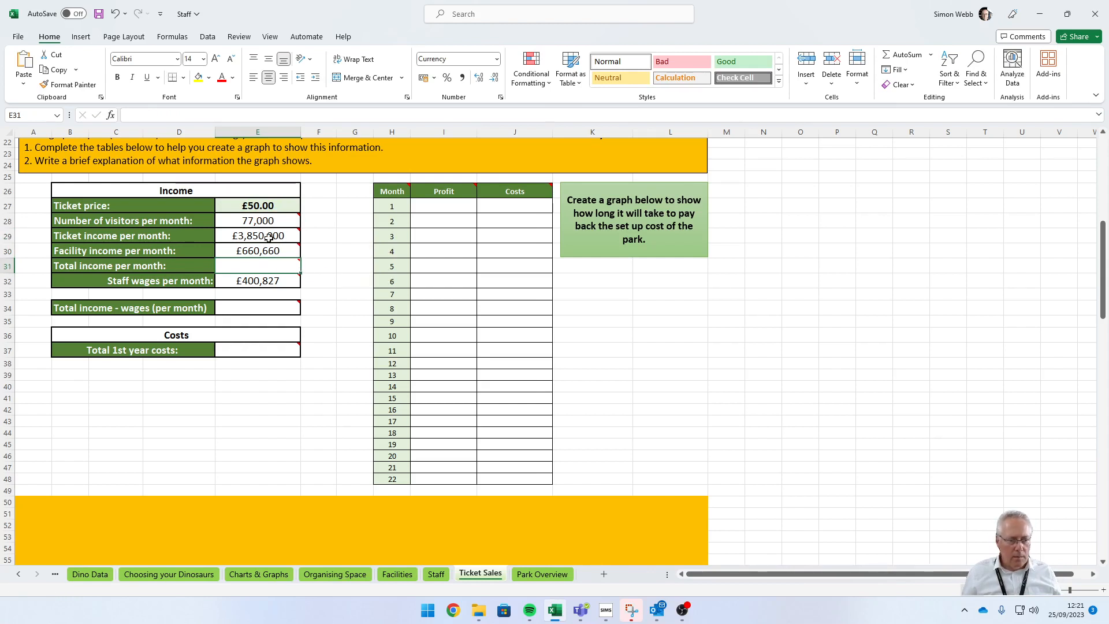
mouse_move(266, 233)
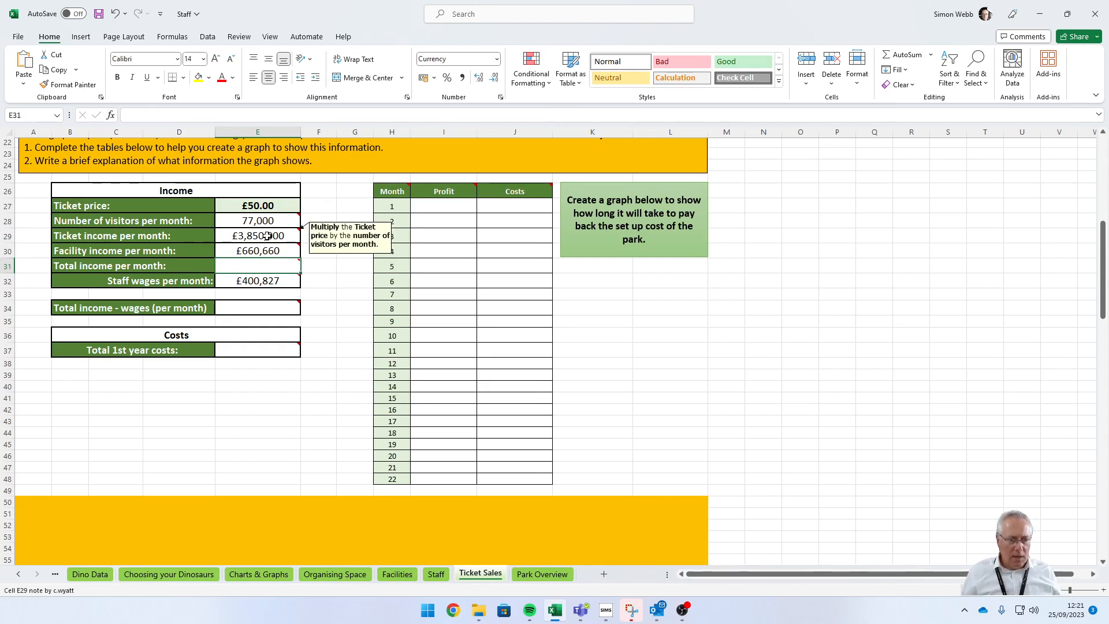
mouse_move(257, 252)
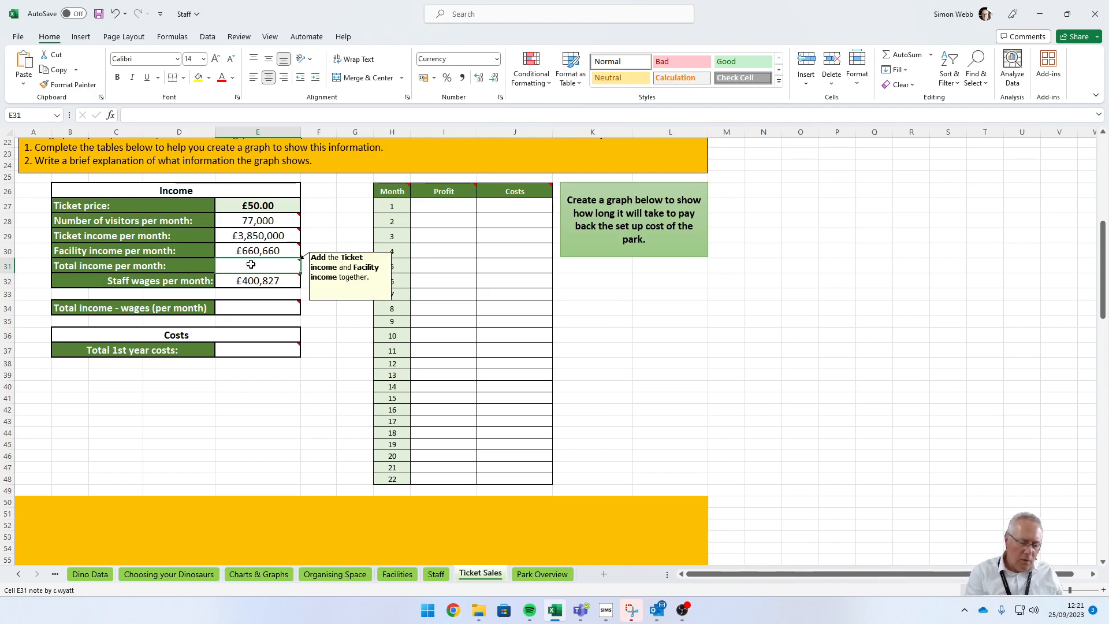
type("=")
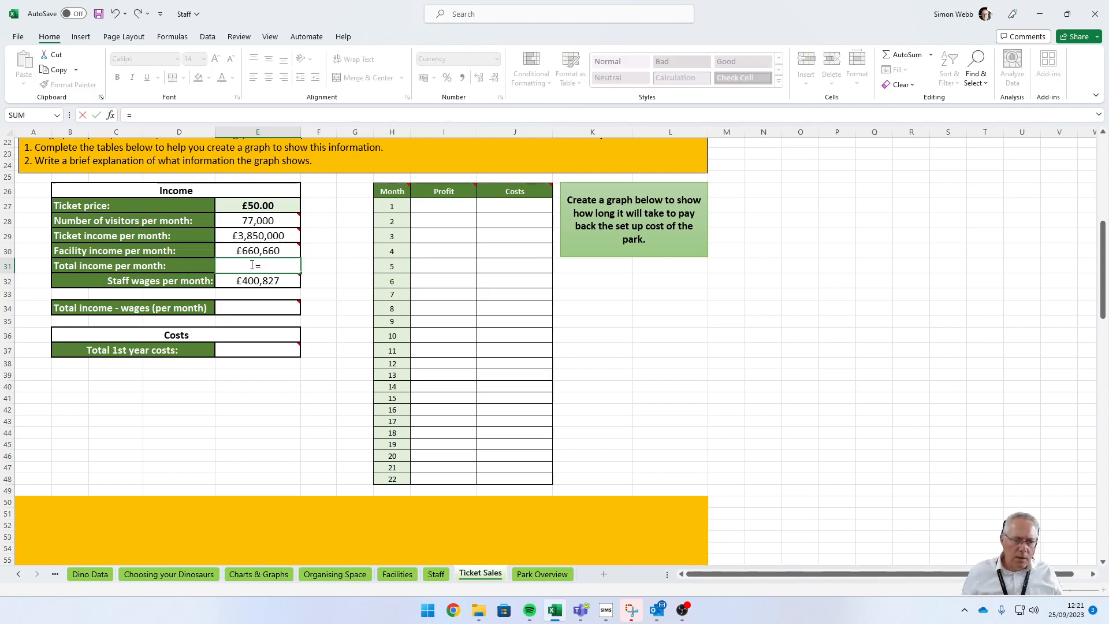
left_click(272, 242)
mouse_move(293, 260)
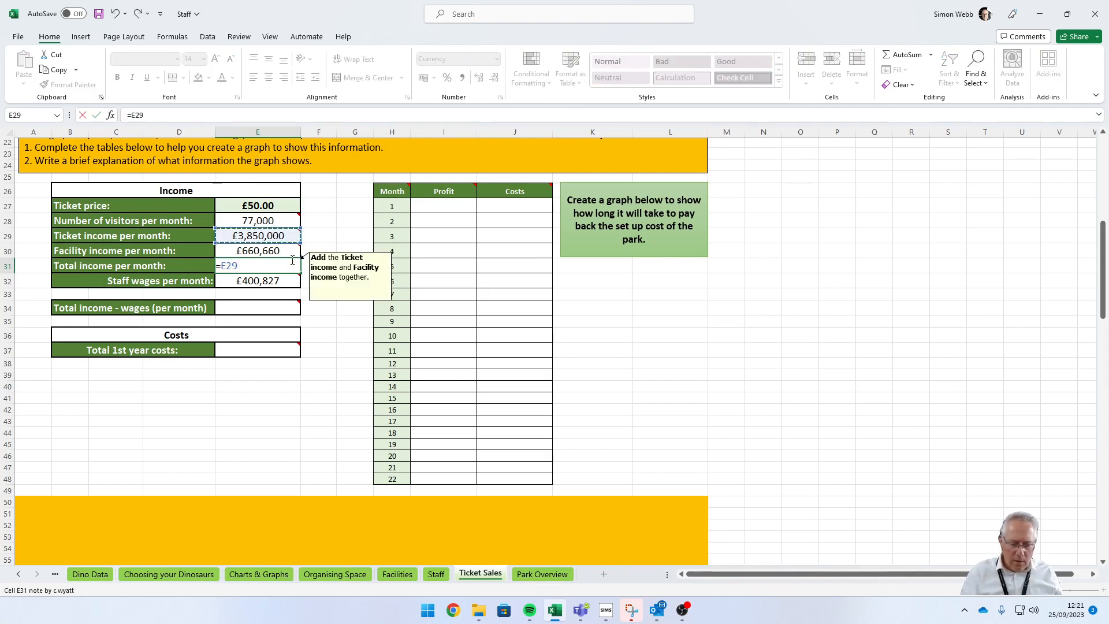
type("+")
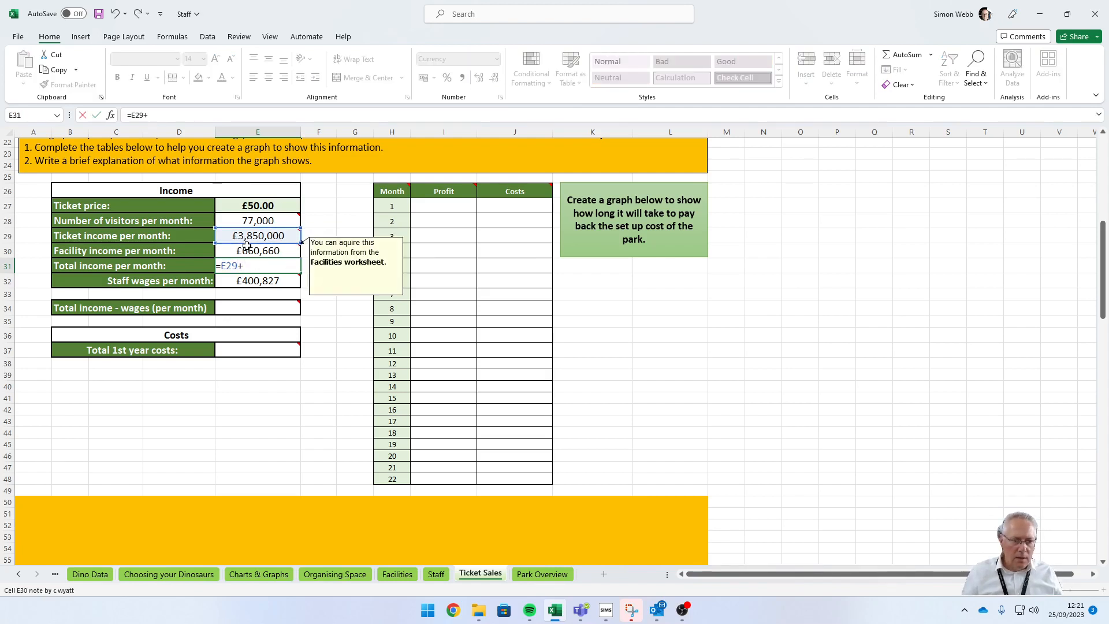
left_click(269, 251)
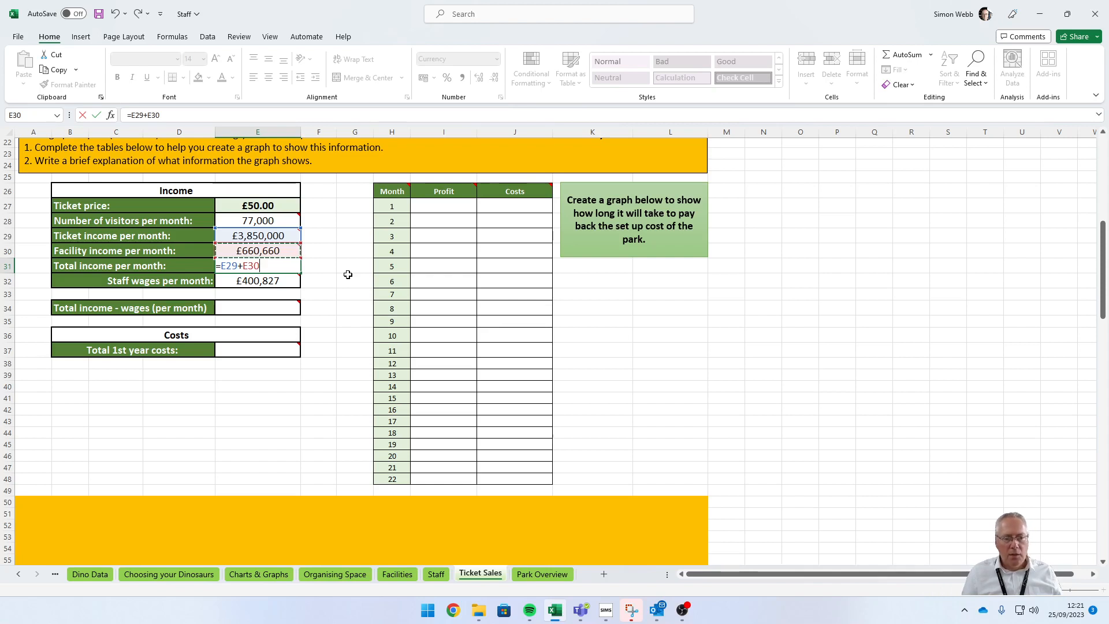
key("Return")
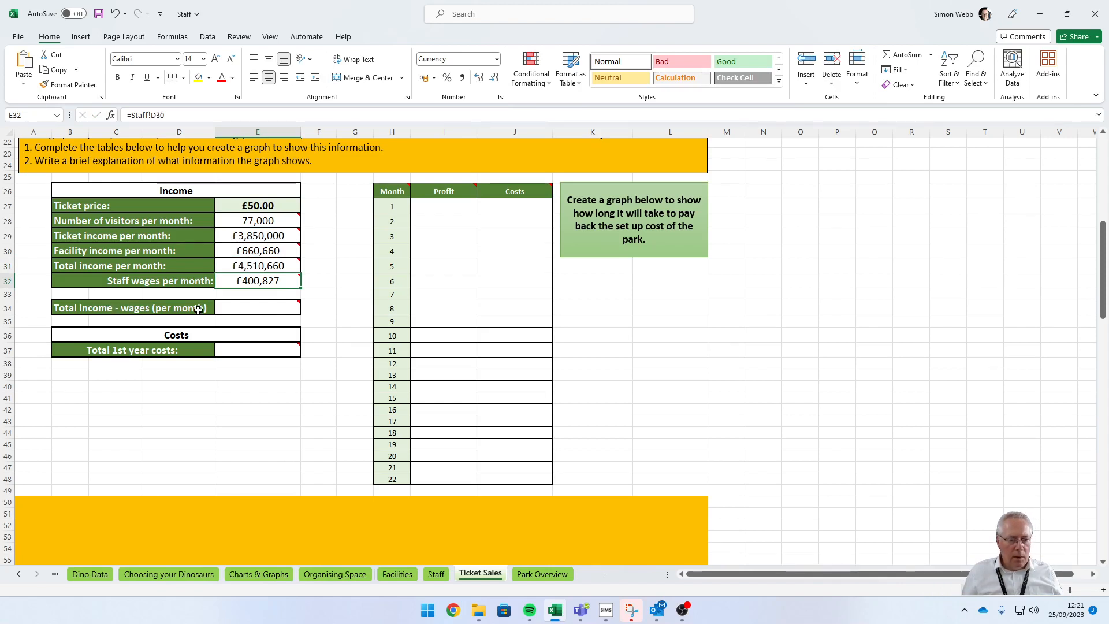
Step: Calculate the total income minus wages in E34 by subtracting the staff wages from the total monthly income, =E31-E32
mouse_move(228, 310)
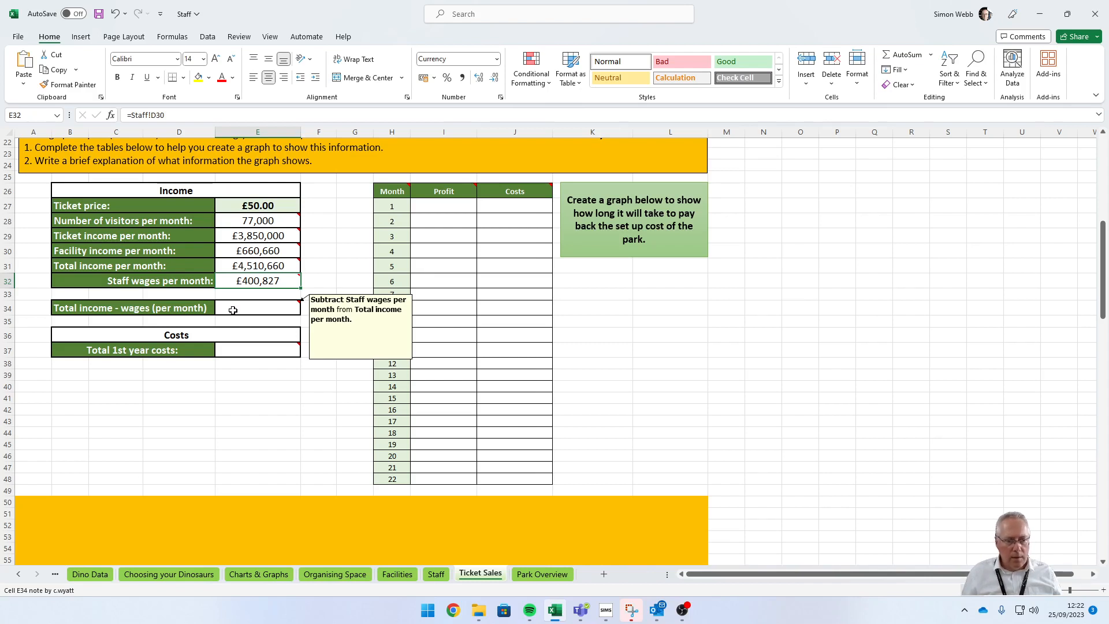
left_click(250, 269)
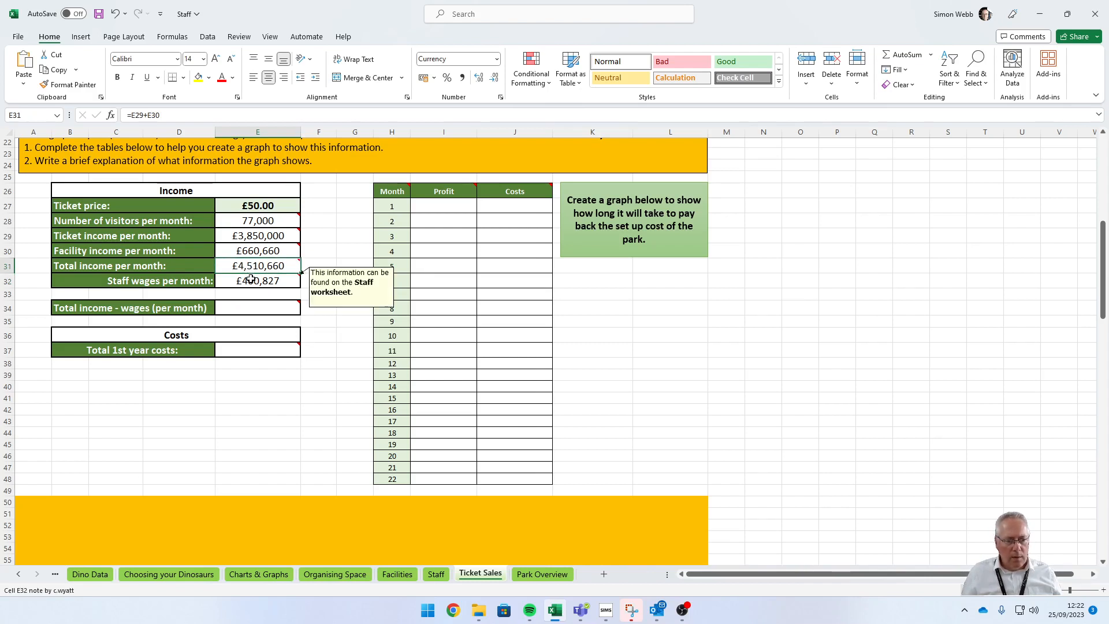
left_click(251, 278)
left_click(243, 306)
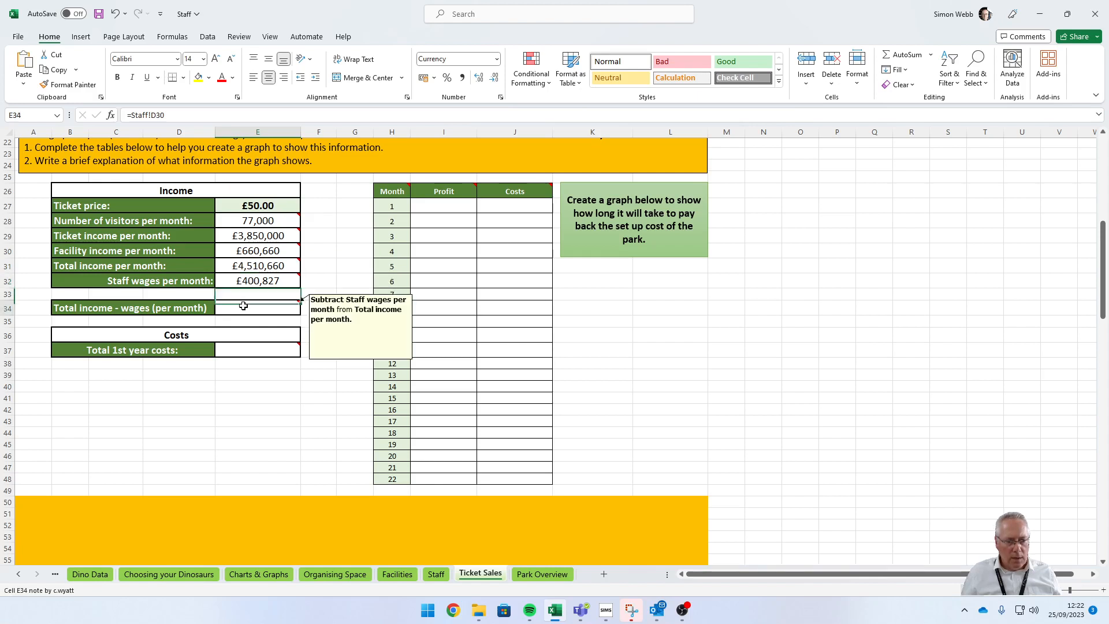
type("=")
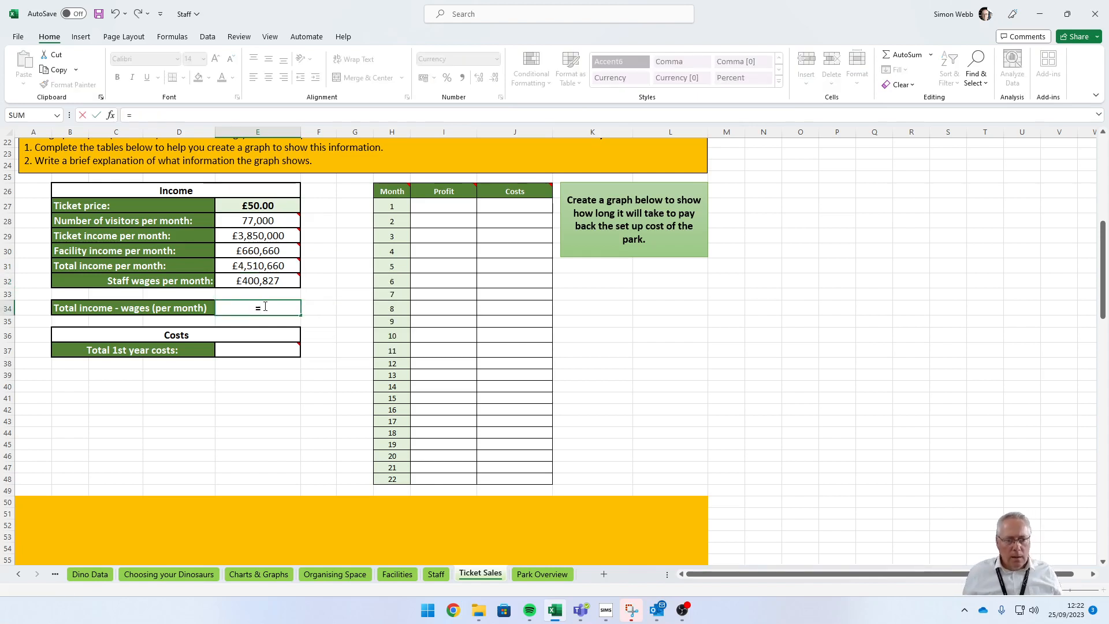
left_click(257, 267)
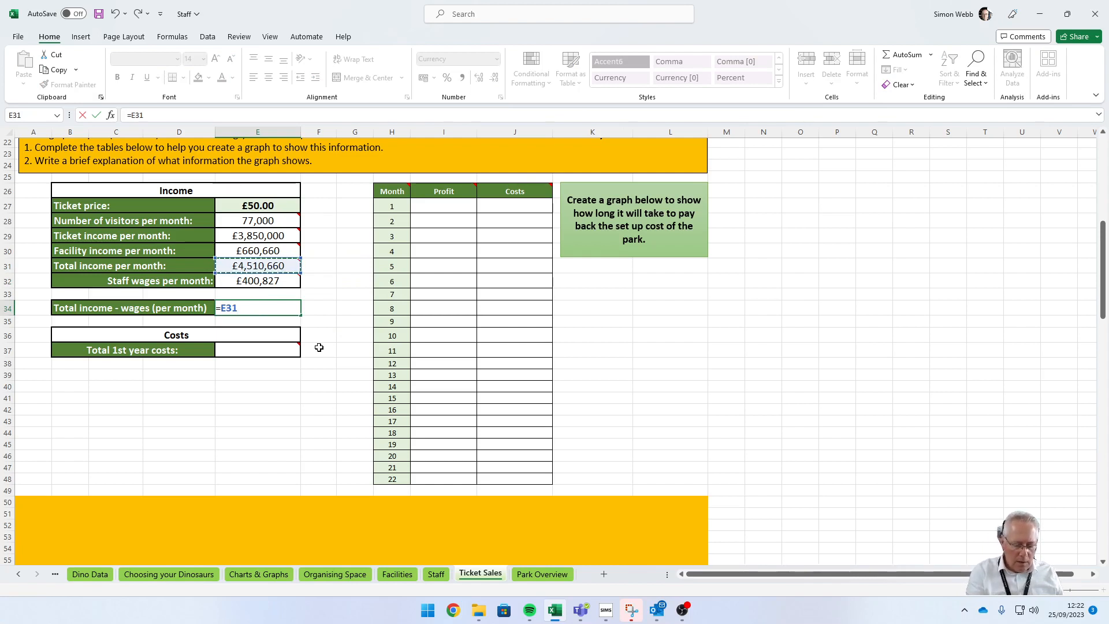
type("-")
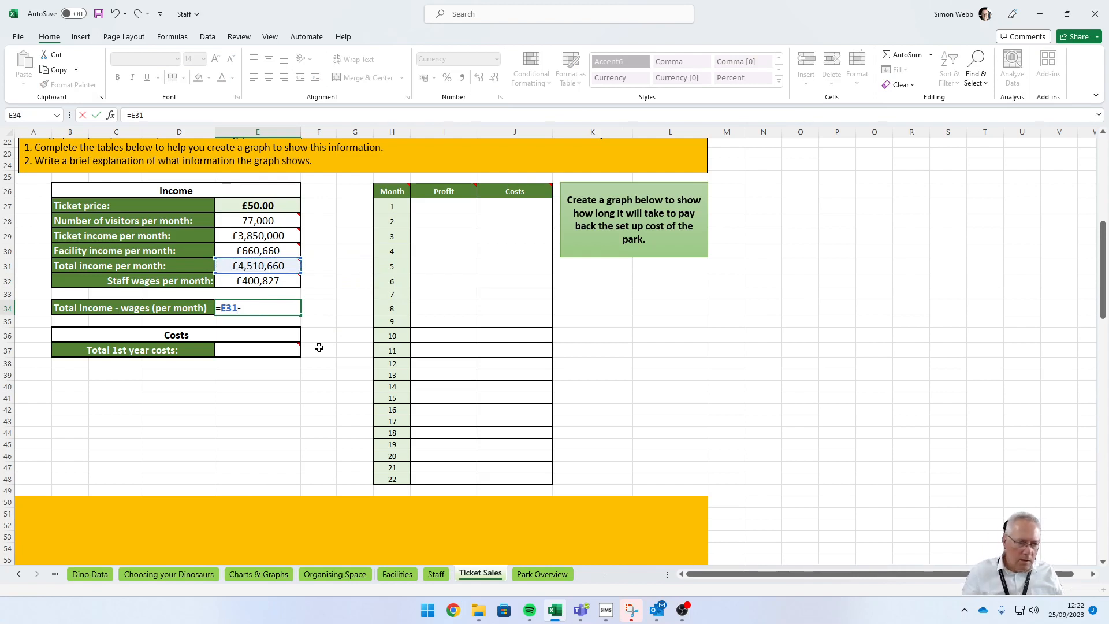
left_click(260, 281)
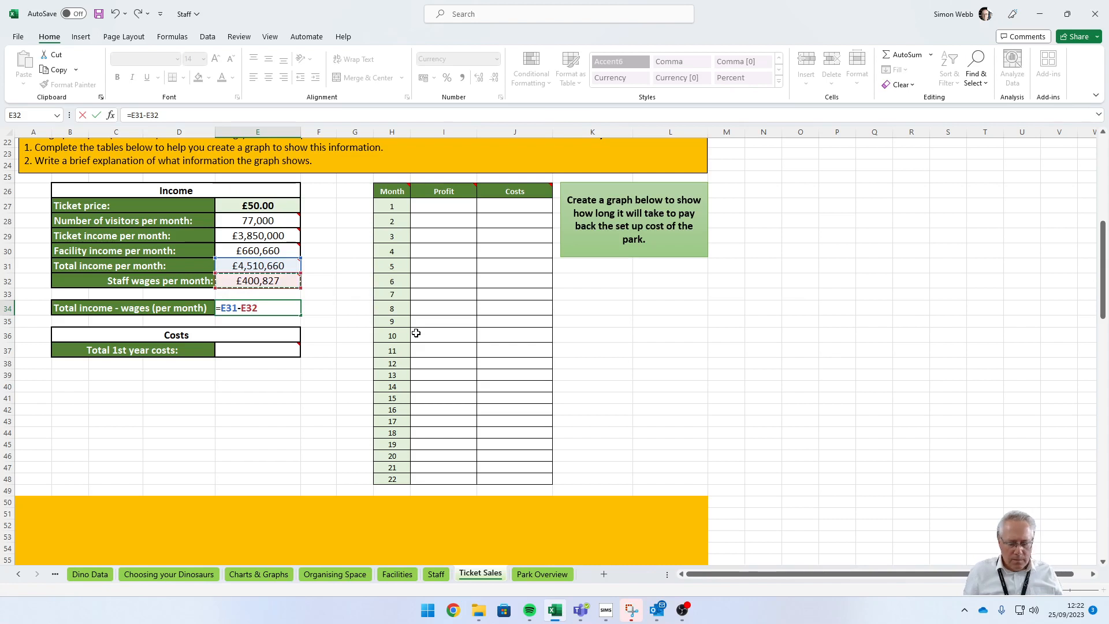
key("Return")
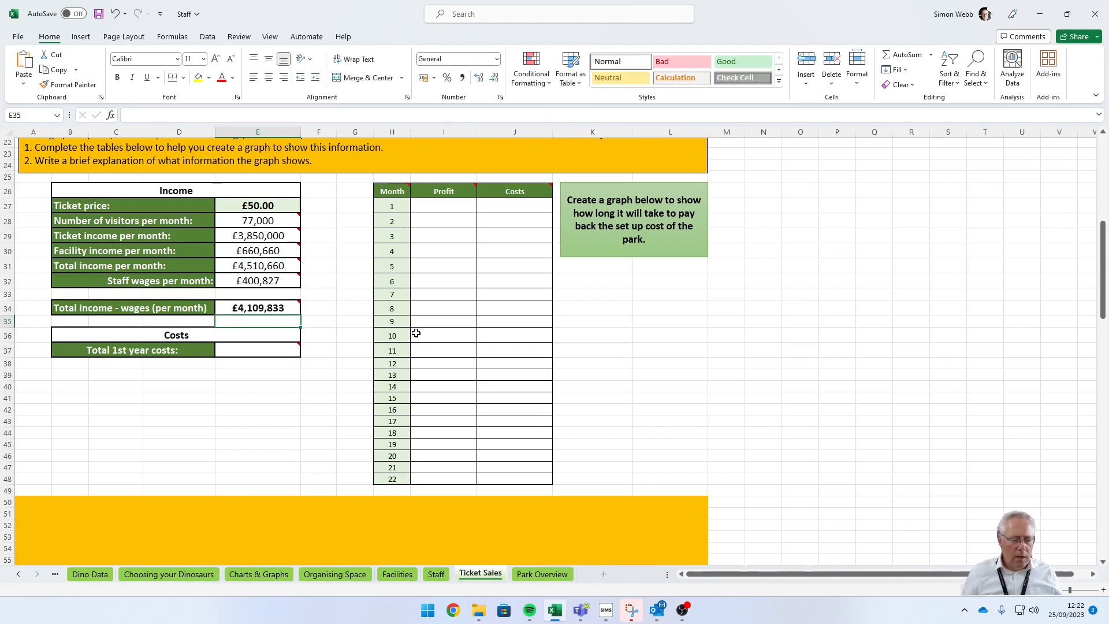
Step: Calculate the total 1st year costs in E37 by summing the dinosaur, building and land costs, =SUM(E10:E12)
mouse_move(280, 353)
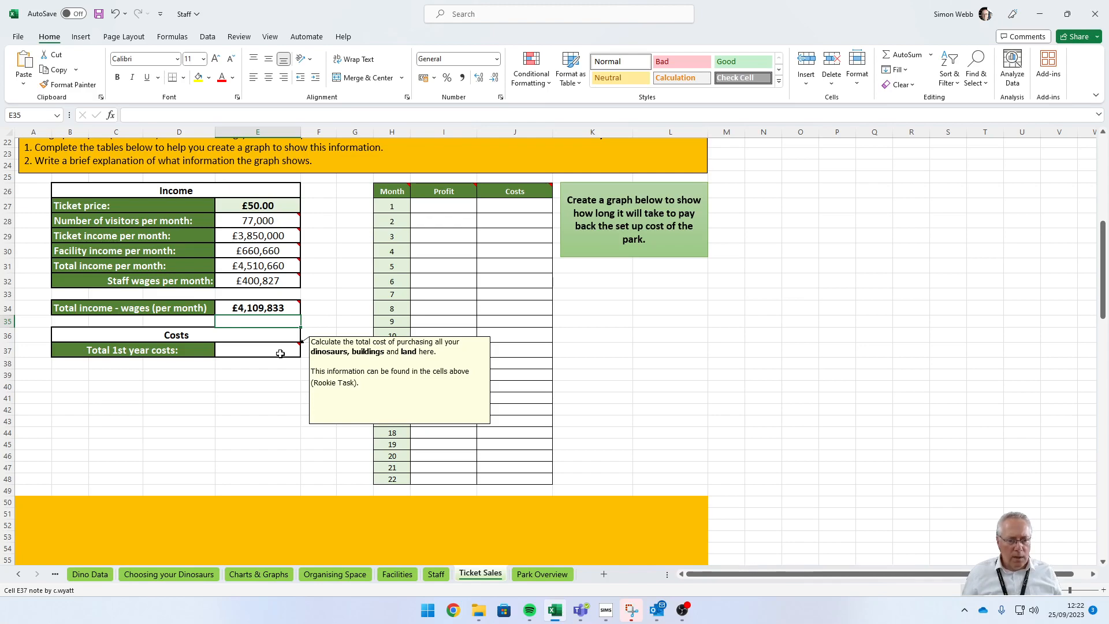
scroll(280, 353, "up", 5)
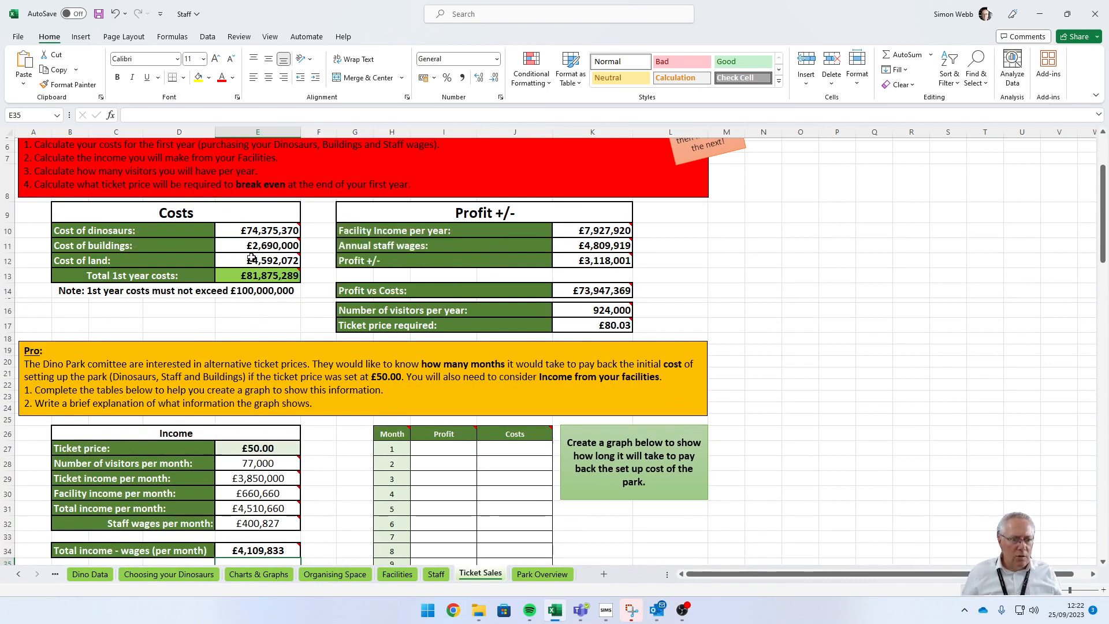
scroll(250, 254, "down", 3)
left_click(257, 453)
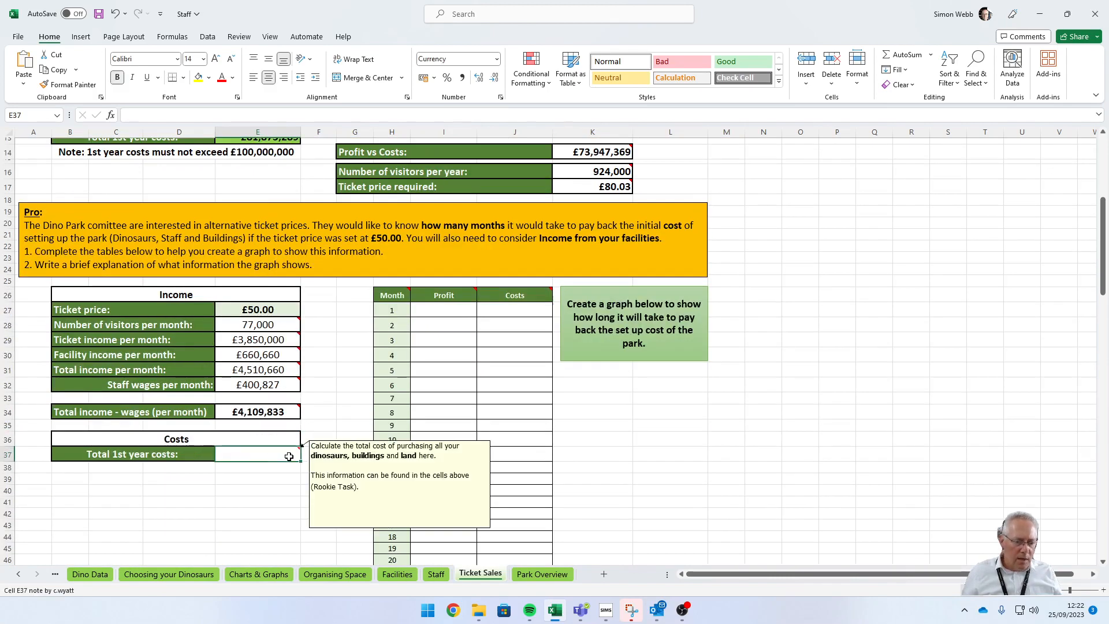
type("=s")
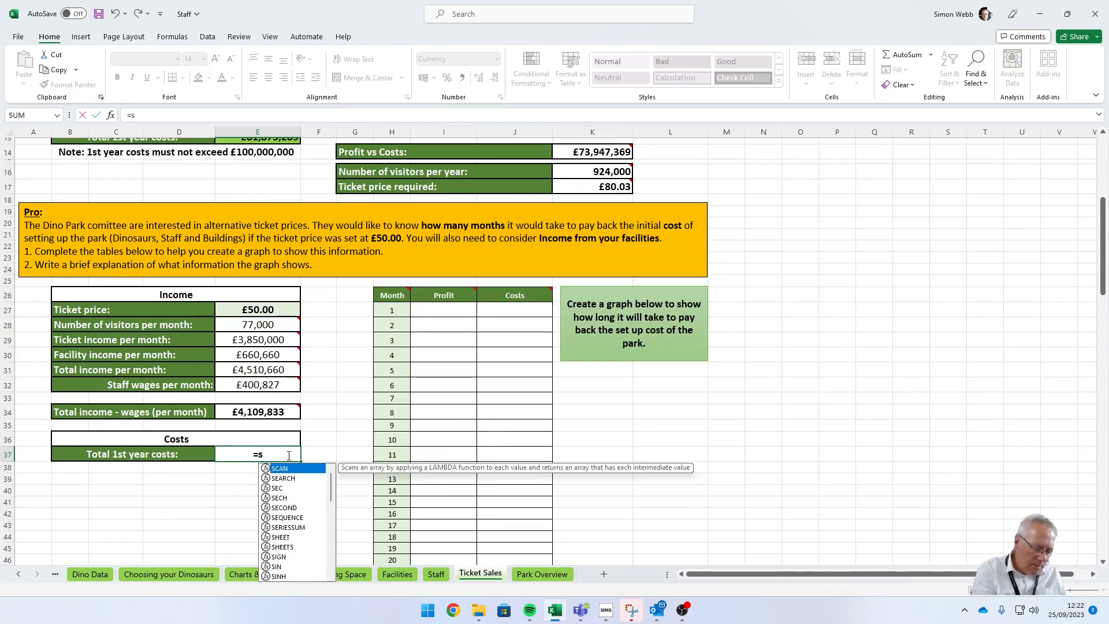
type("um(")
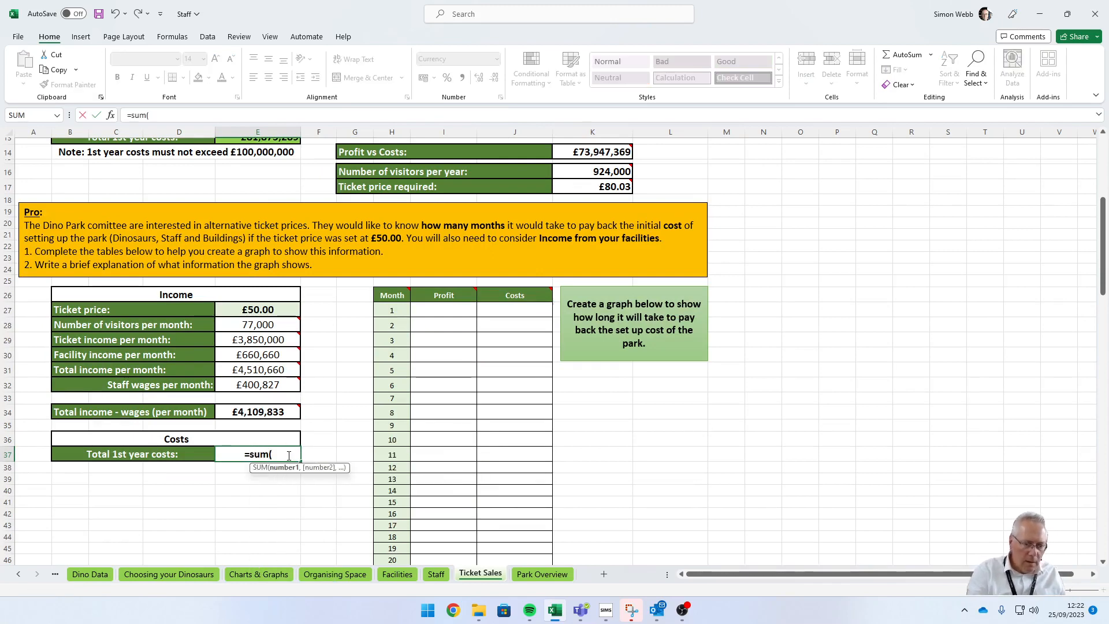
scroll(289, 454, "up", 3)
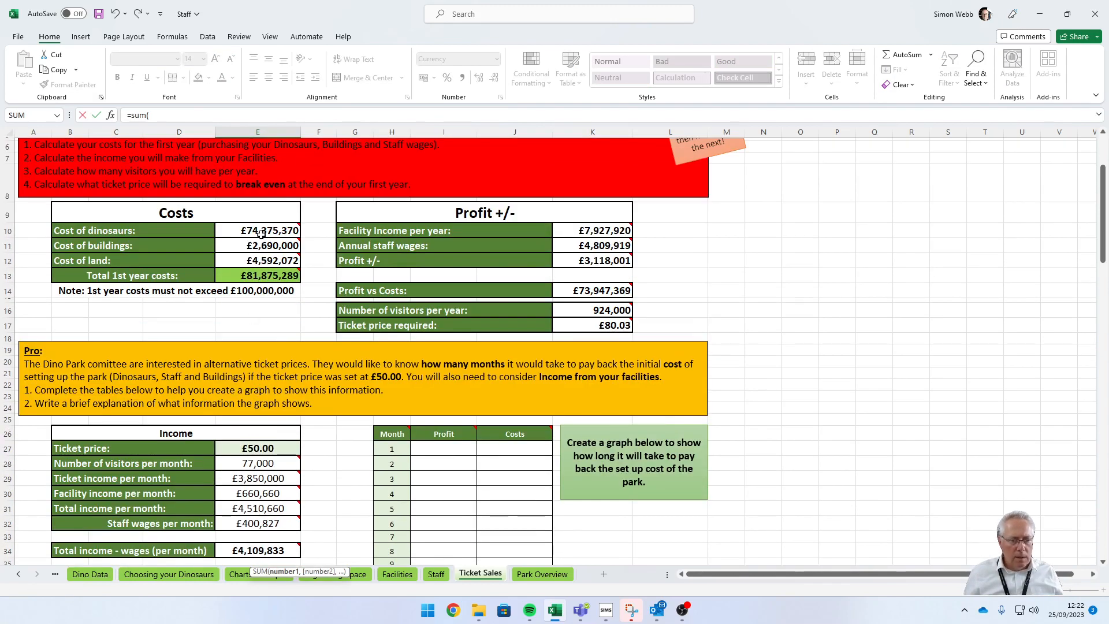
left_click(258, 230)
left_click_drag(258, 230, 258, 261)
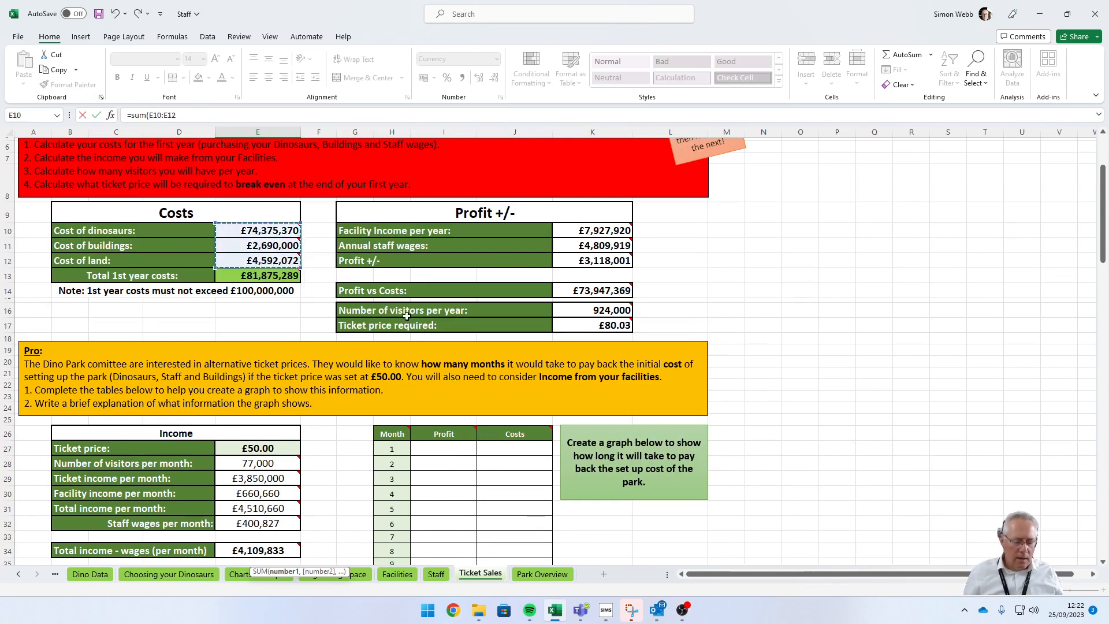
type(")")
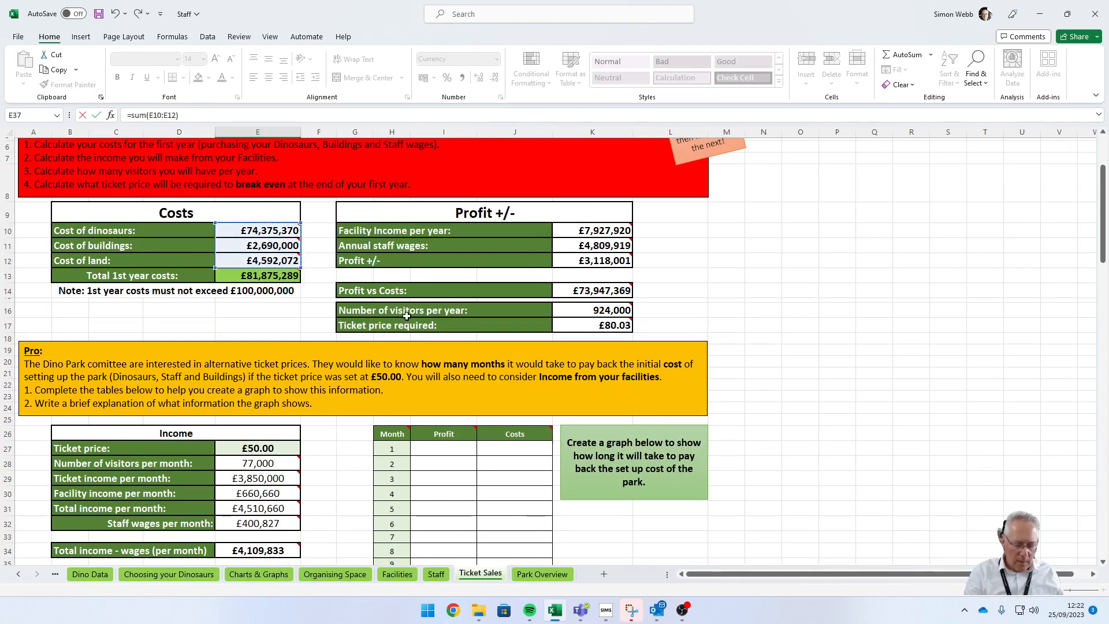
key("Return")
Step: Insert two blank rows at row 49, directly below month 22 of the monthly profit table
left_click(440, 384)
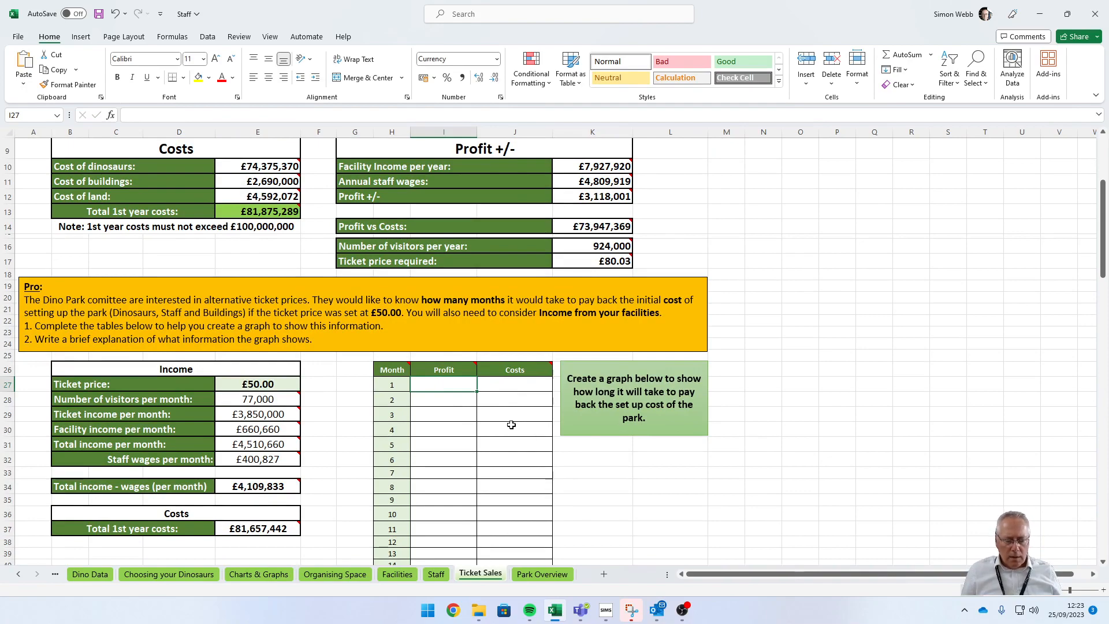
scroll(500, 429, "down", 2)
scroll(499, 430, "up", 1)
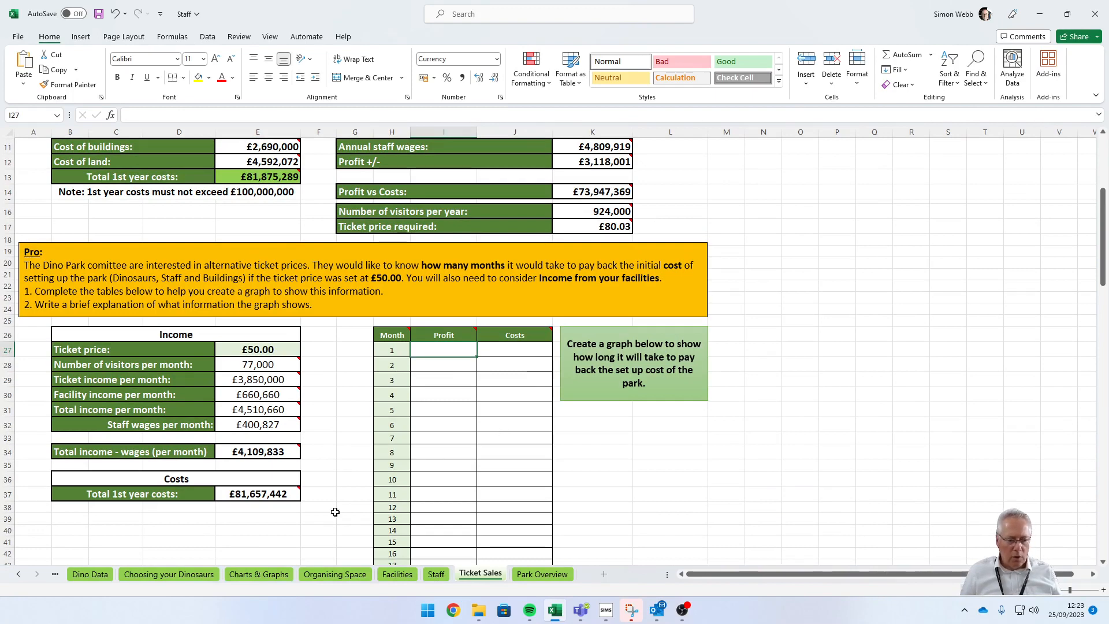
mouse_move(281, 494)
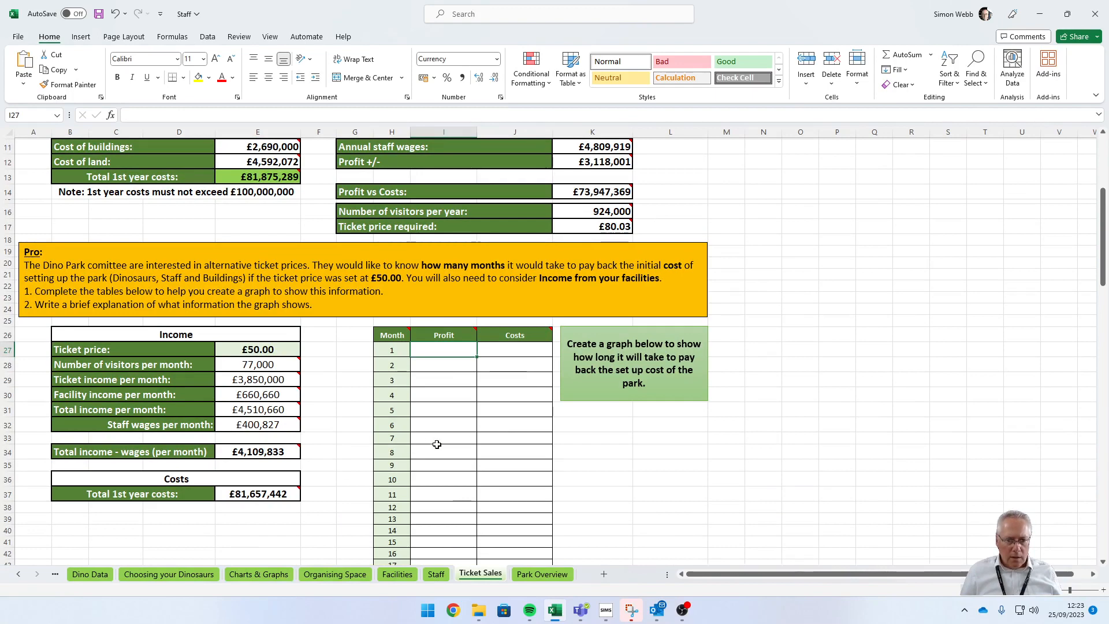
mouse_move(402, 333)
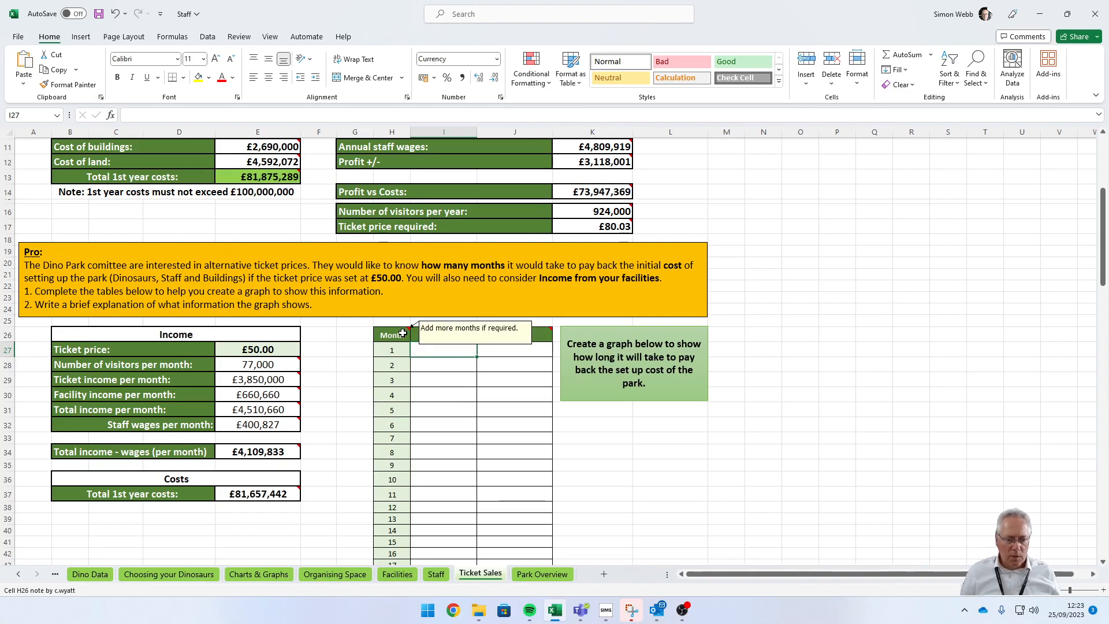
scroll(398, 342, "down", 5)
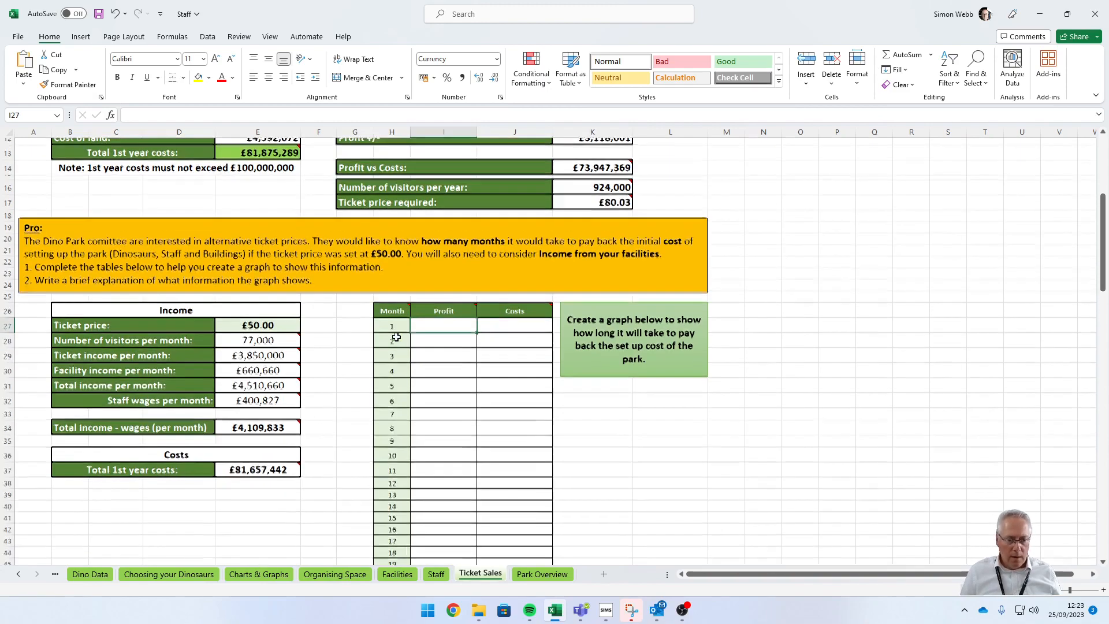
scroll(398, 342, "down", 1)
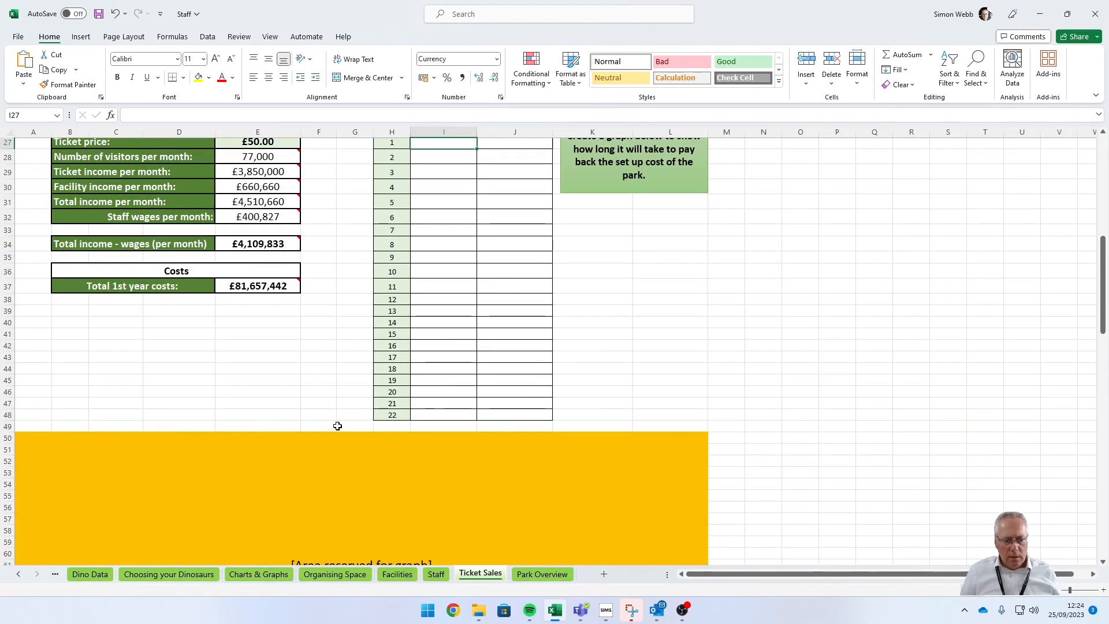
right_click(8, 427)
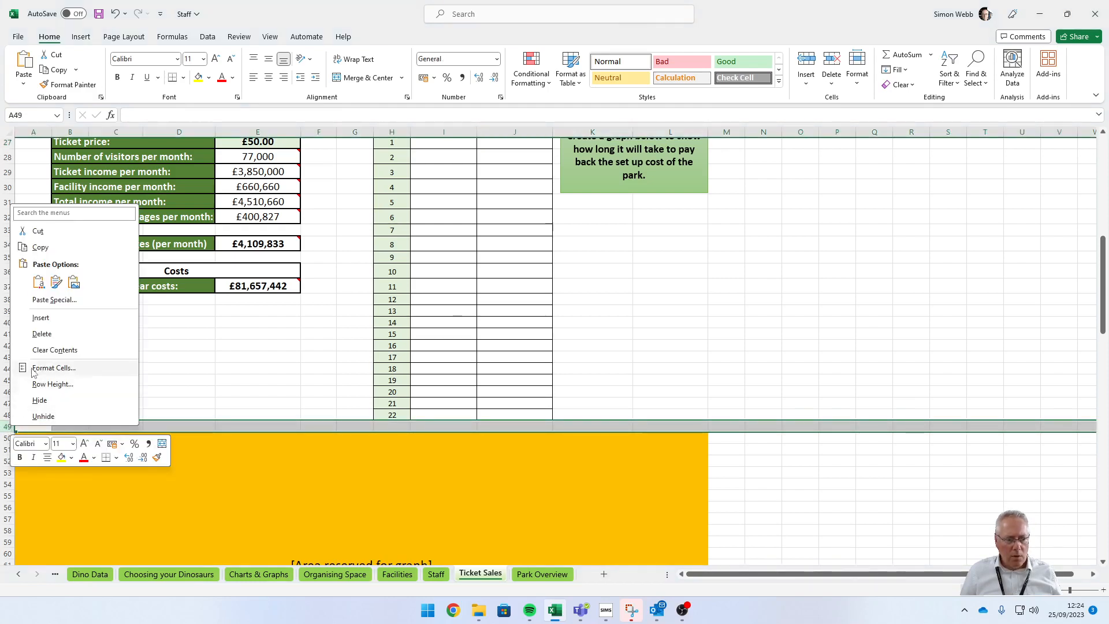
left_click(40, 317)
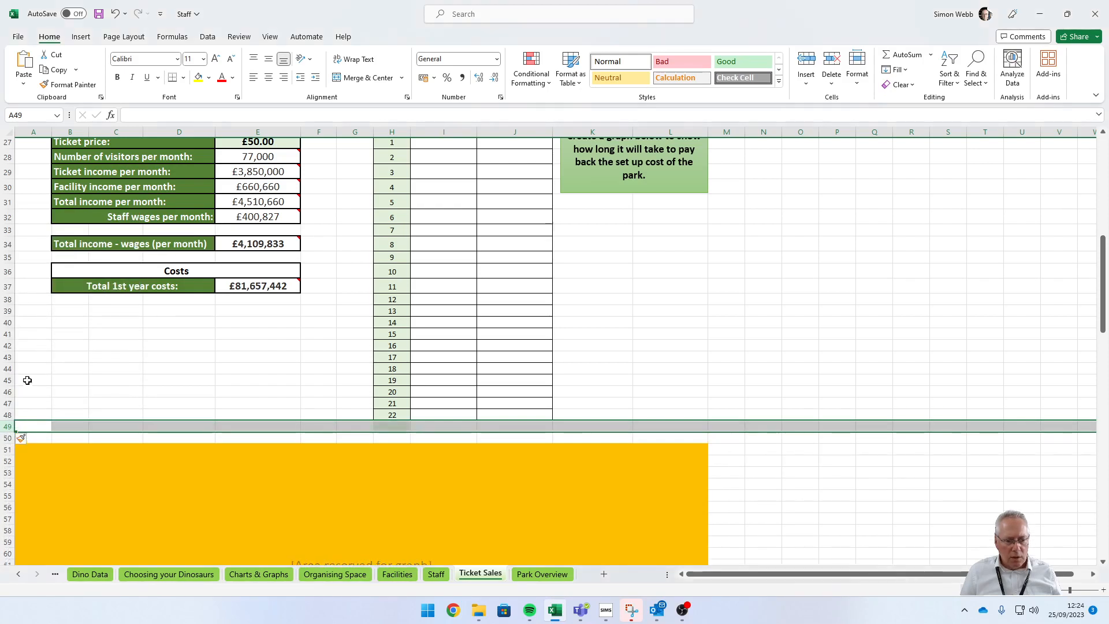
right_click(8, 426)
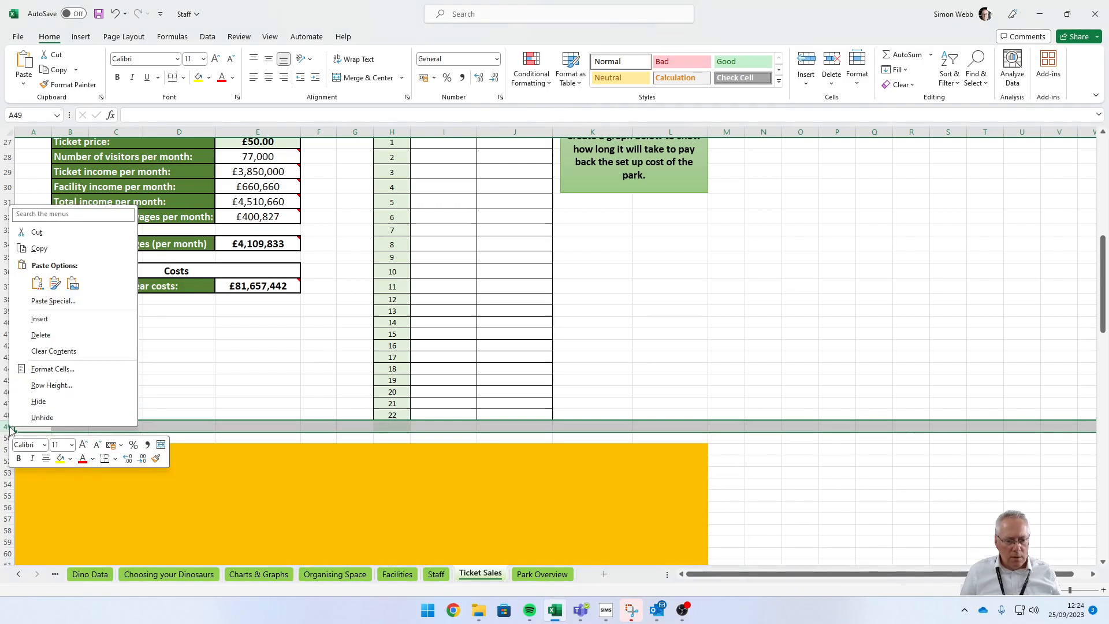
left_click(44, 320)
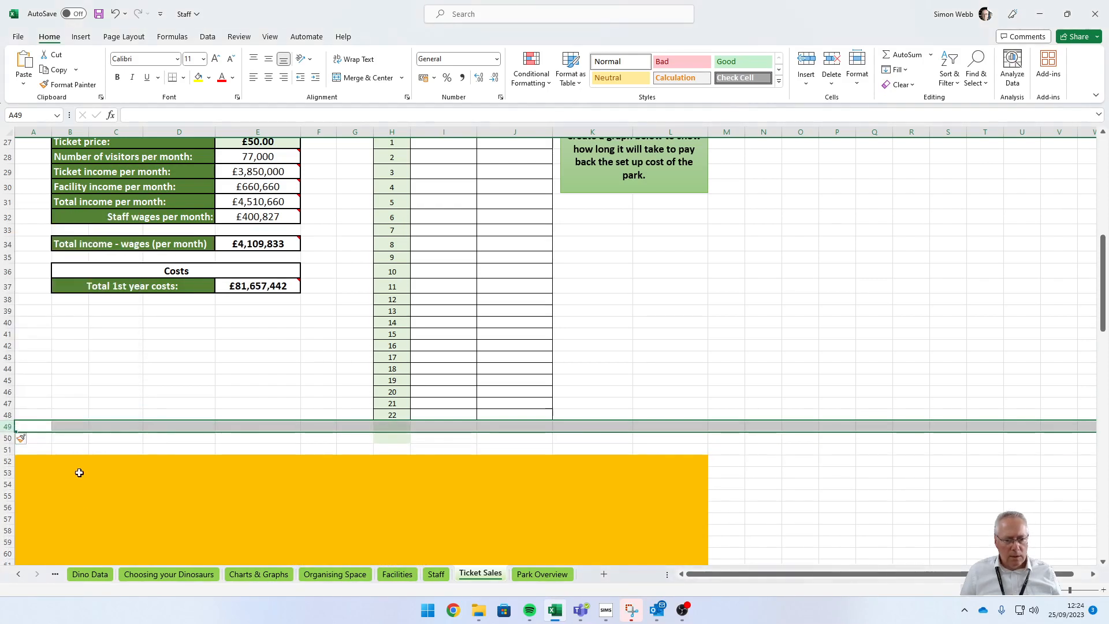
Step: Delete the two inserted blank rows at row 49
right_click(11, 429)
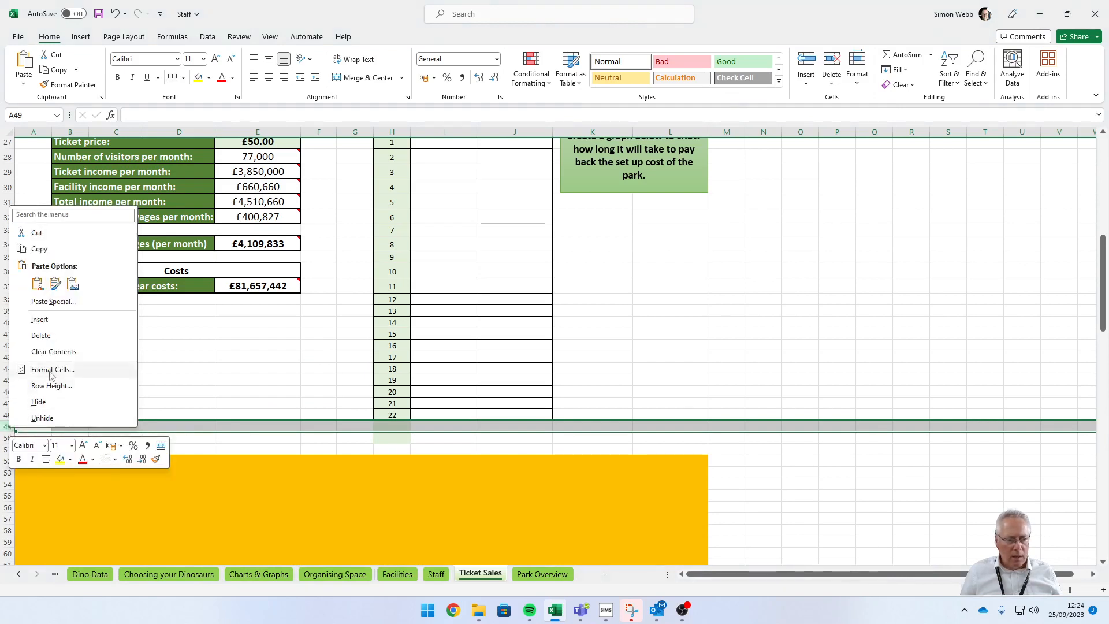
left_click(40, 336)
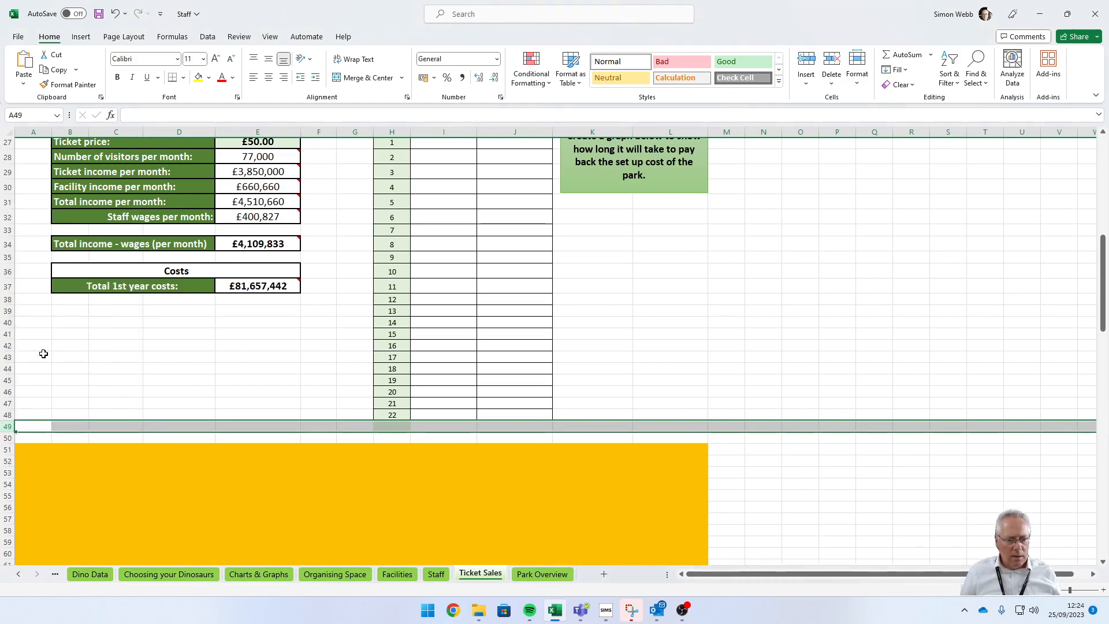
right_click(13, 428)
left_click(41, 335)
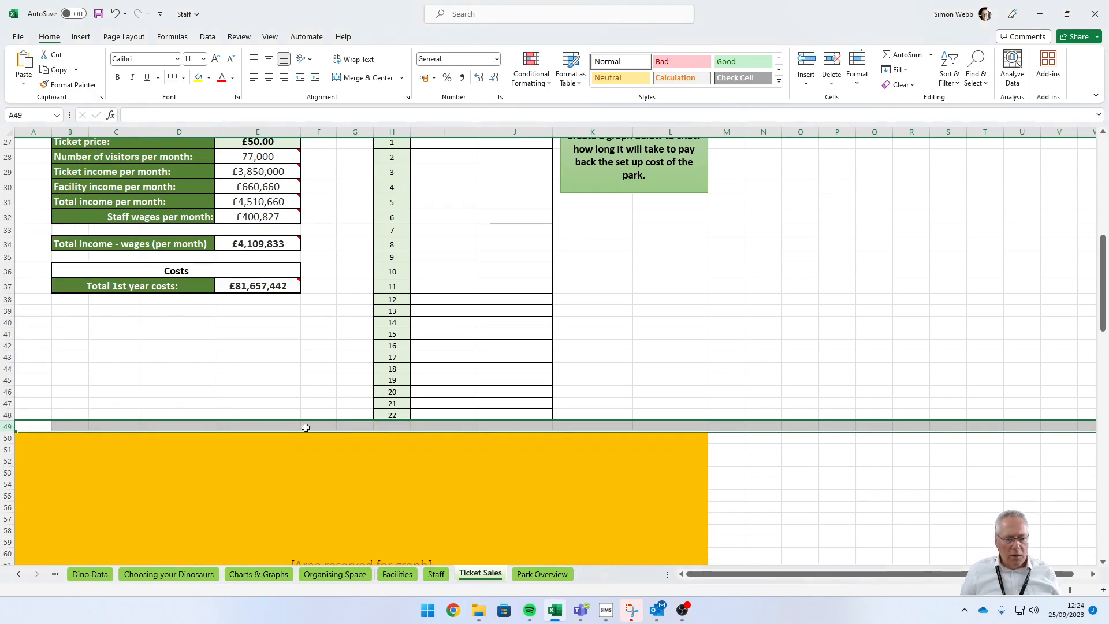
Step: Calculate the month 1 profit in I27 by multiplying the month number by the total income minus wages, =H27*E34
scroll(462, 425, "up", 5)
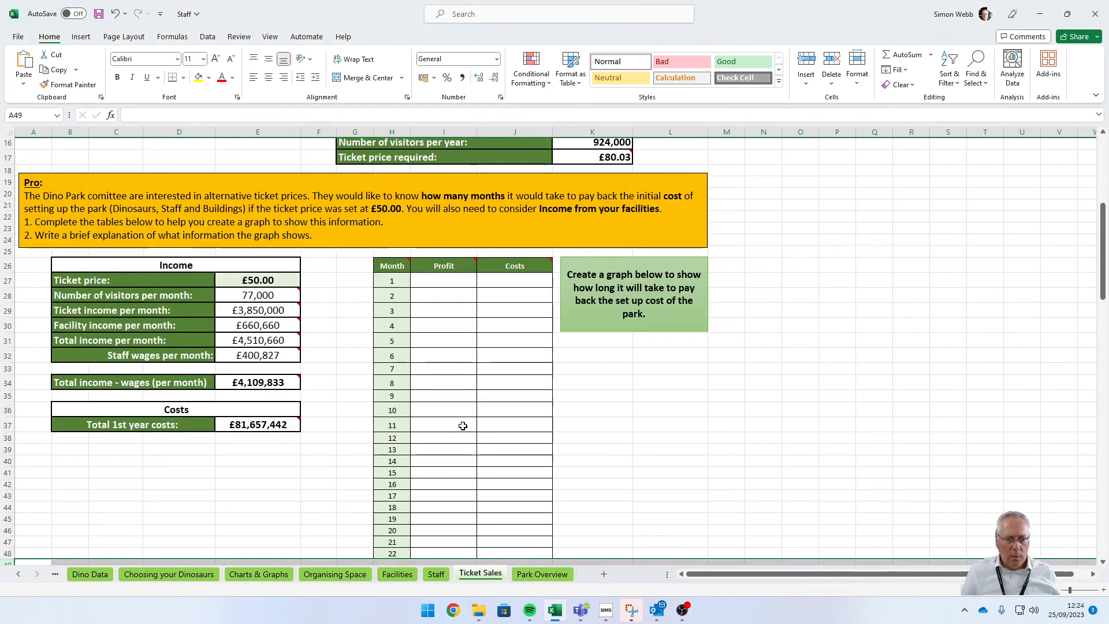
mouse_move(450, 297)
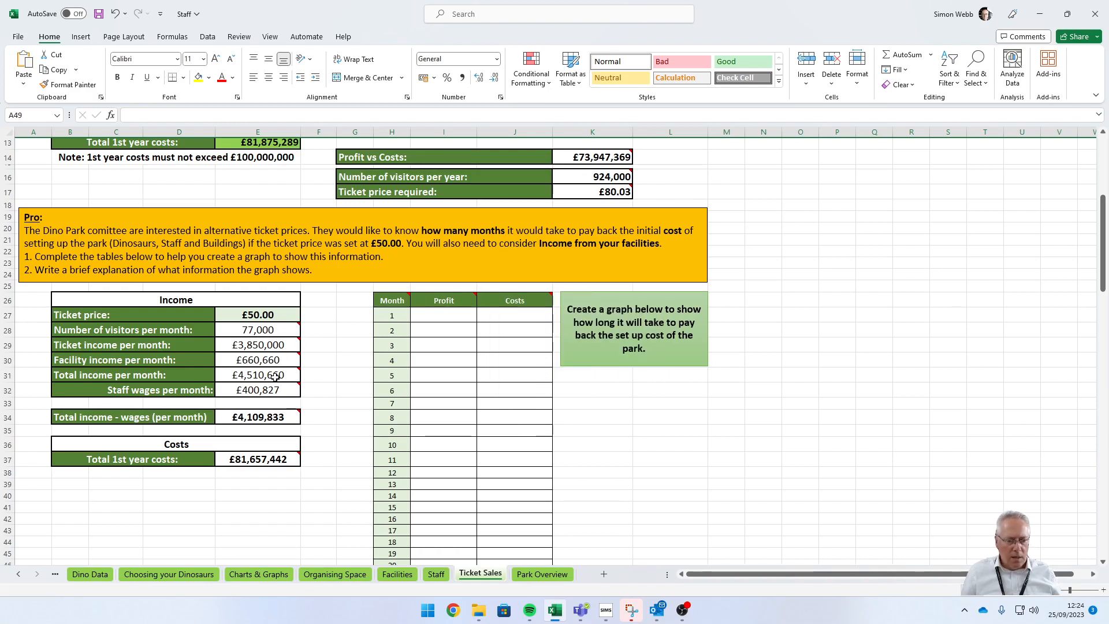
mouse_move(265, 418)
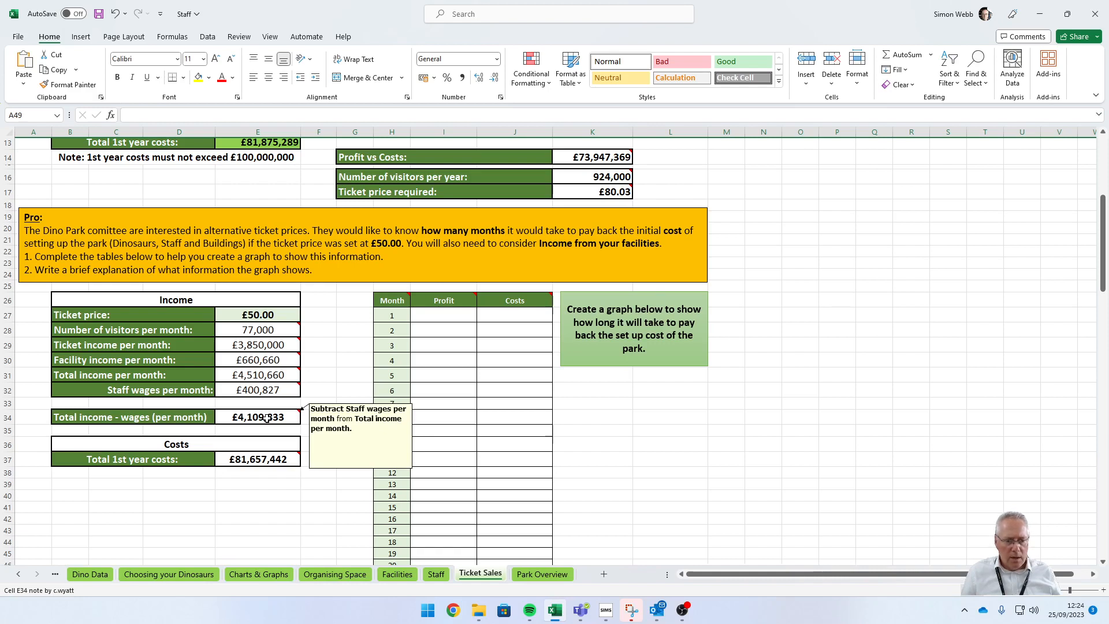
mouse_move(260, 460)
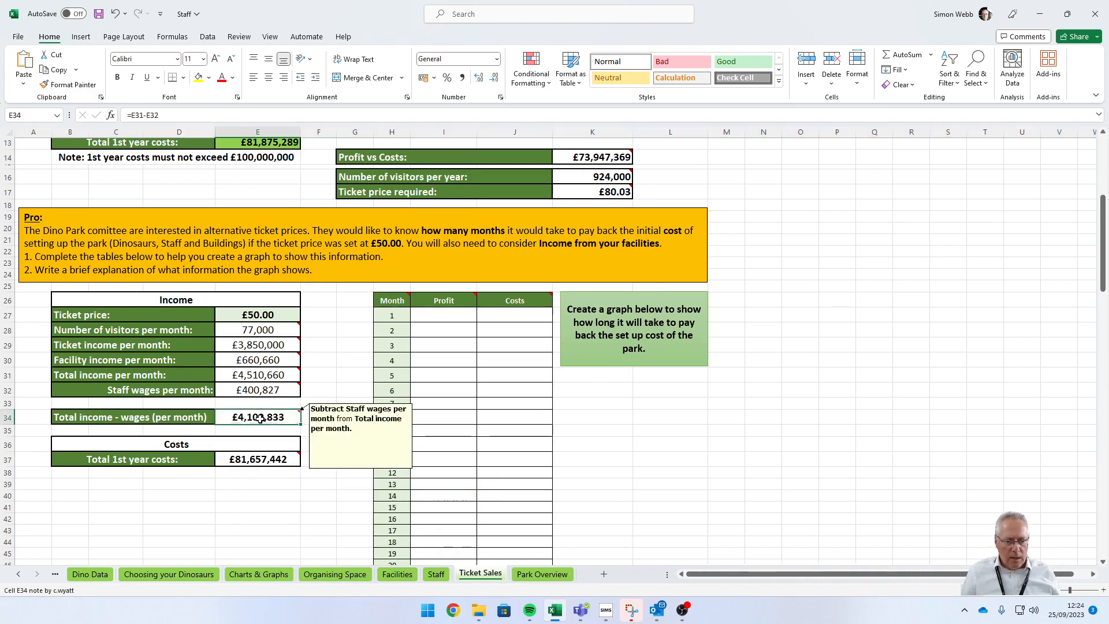
left_click(440, 317)
mouse_move(455, 300)
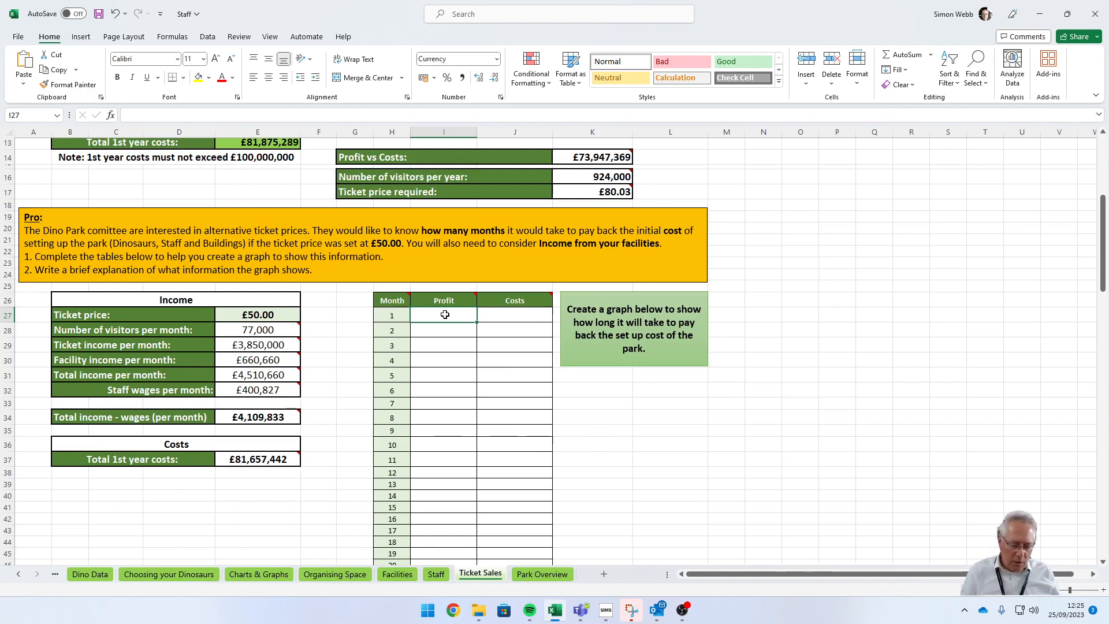
type("=")
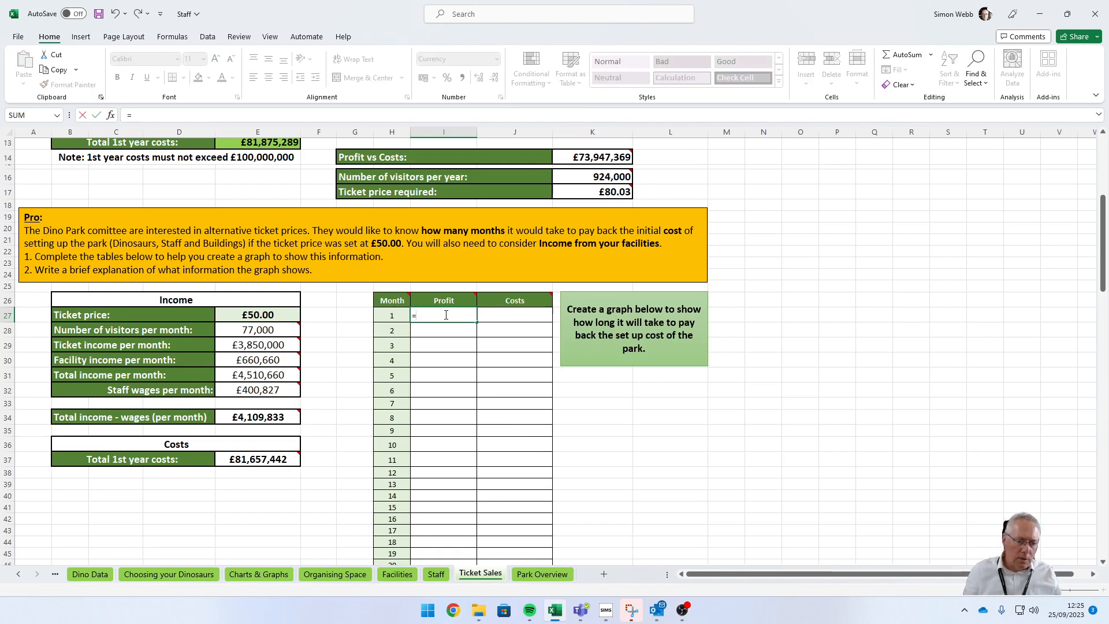
left_click(395, 315)
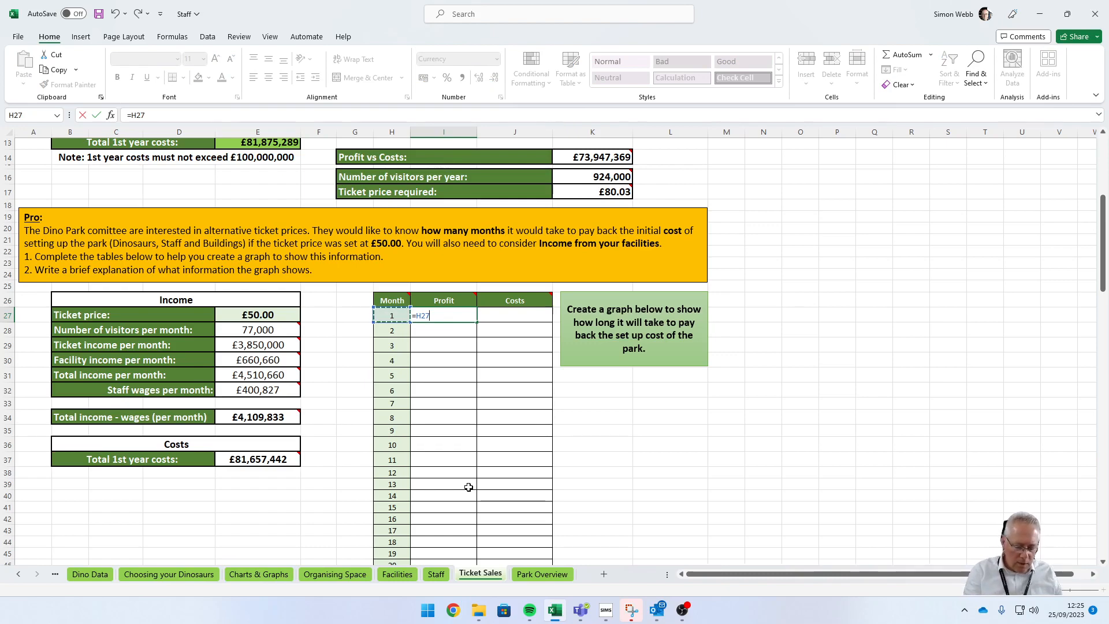
type("*")
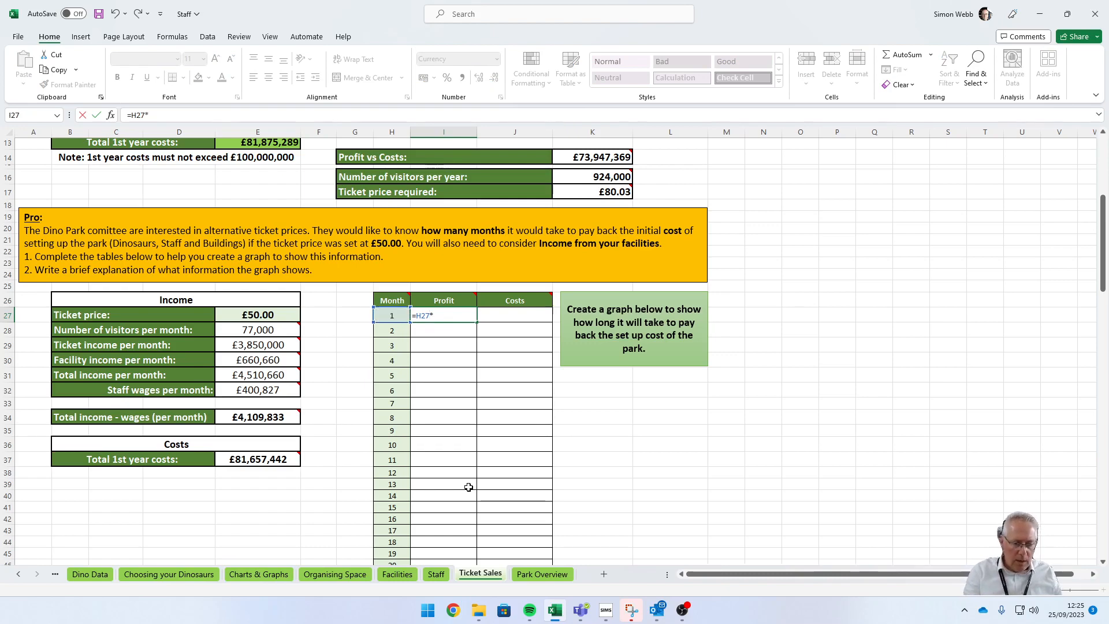
left_click(242, 417)
key("Return")
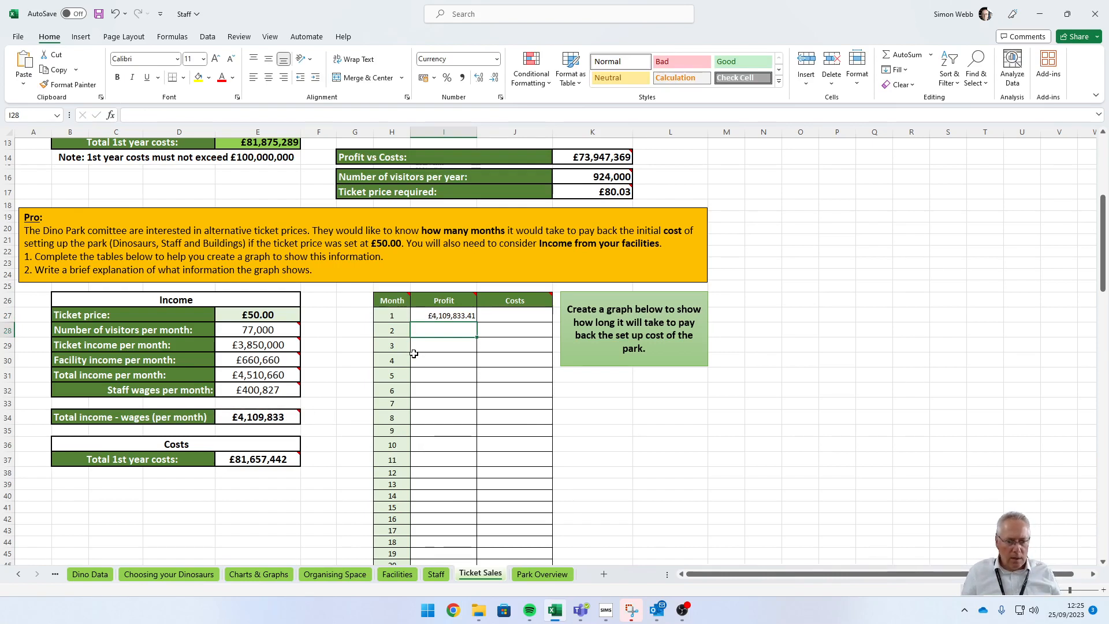
Step: Fill the month 1 profit formula down to month 7 and check the cell references in the month 1 and month 2 formulas
left_click(469, 316)
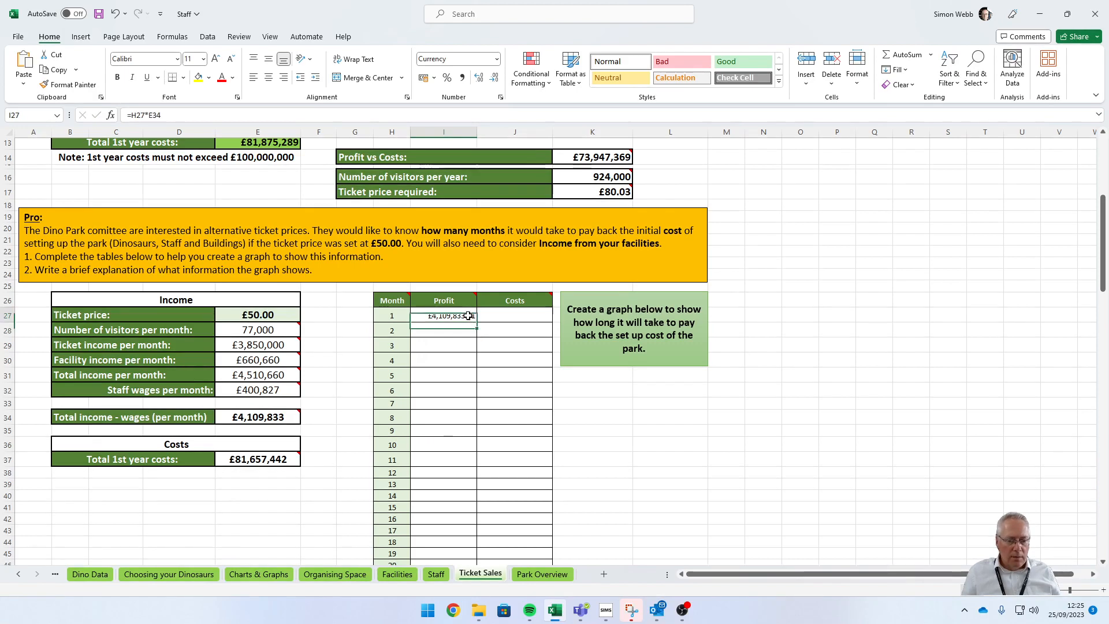
left_click_drag(478, 322, 477, 404)
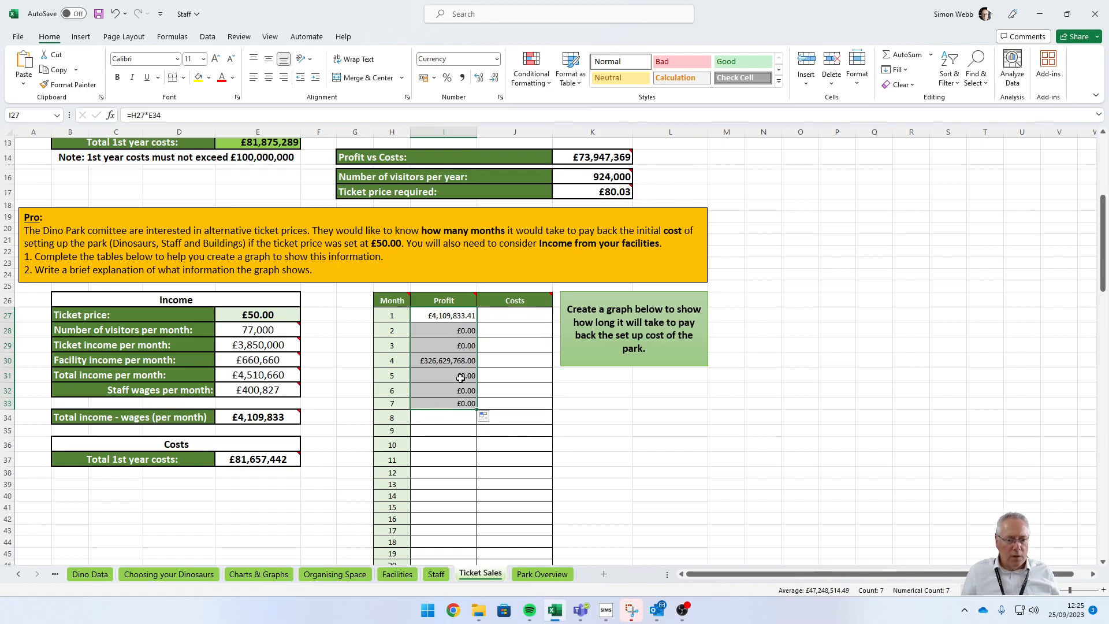
left_click(440, 317)
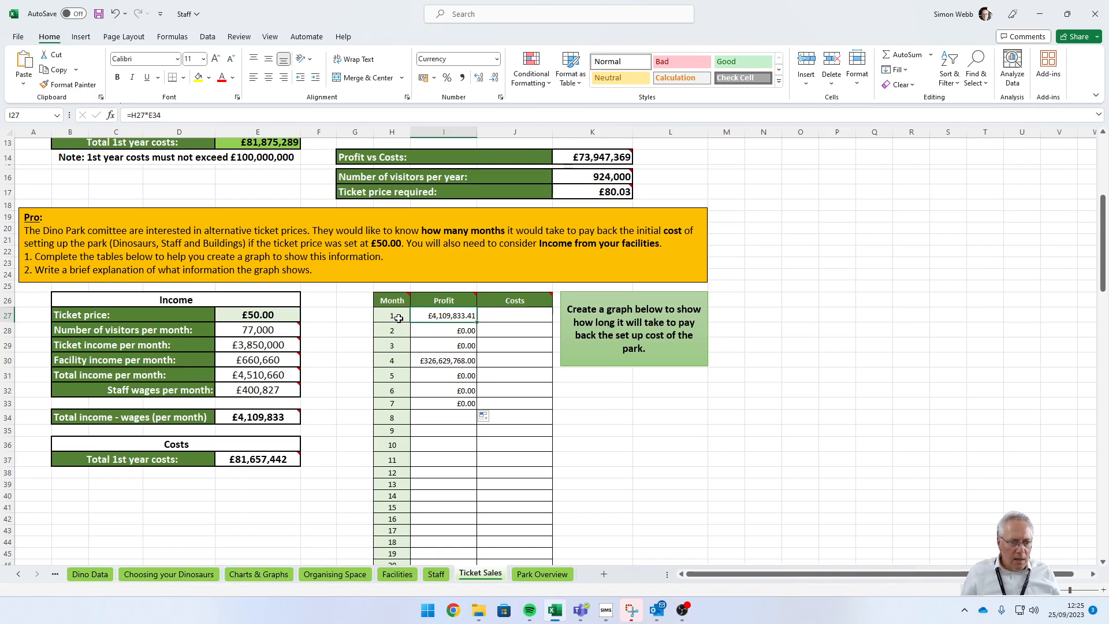
mouse_move(255, 423)
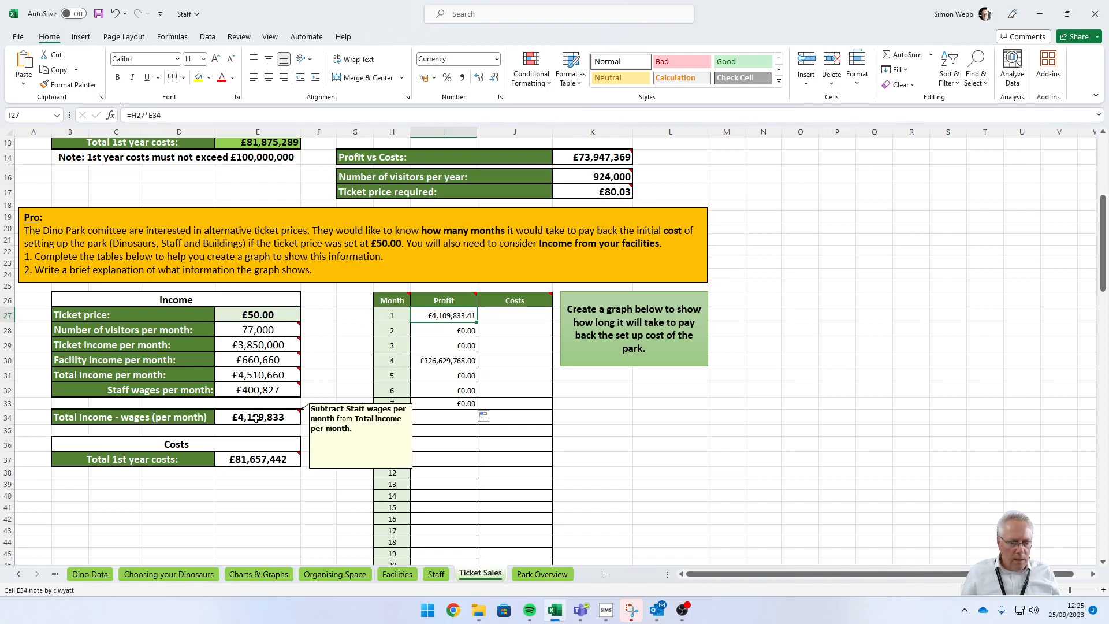
left_click(461, 328)
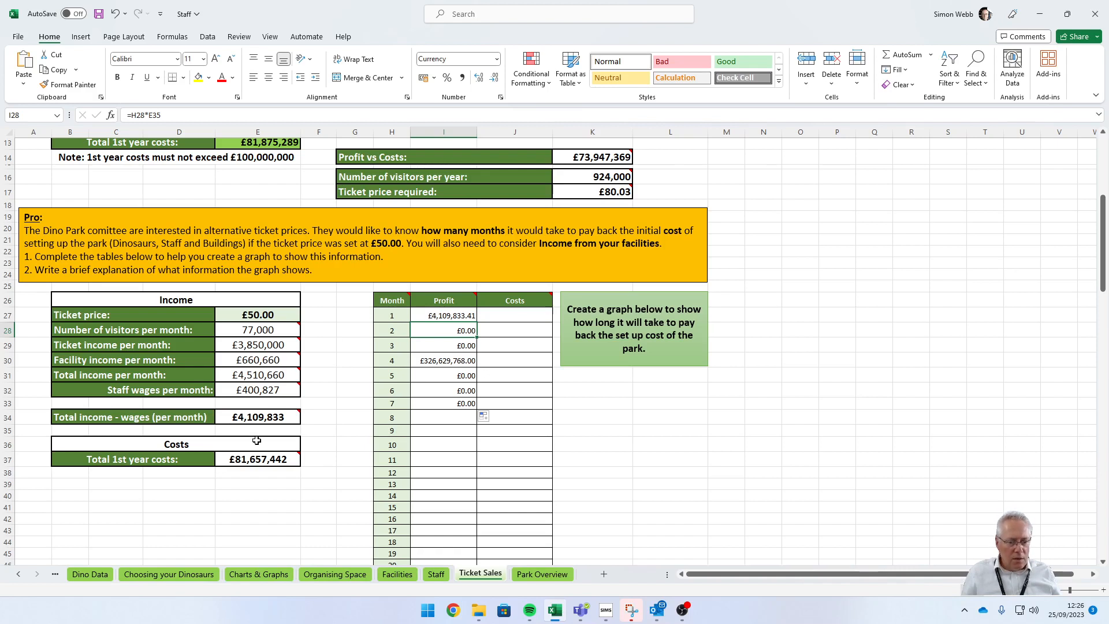
Step: Replace the Profit column formulas with =H27*$E$34 from month 1 in I27, filled down to month 16
mouse_move(257, 452)
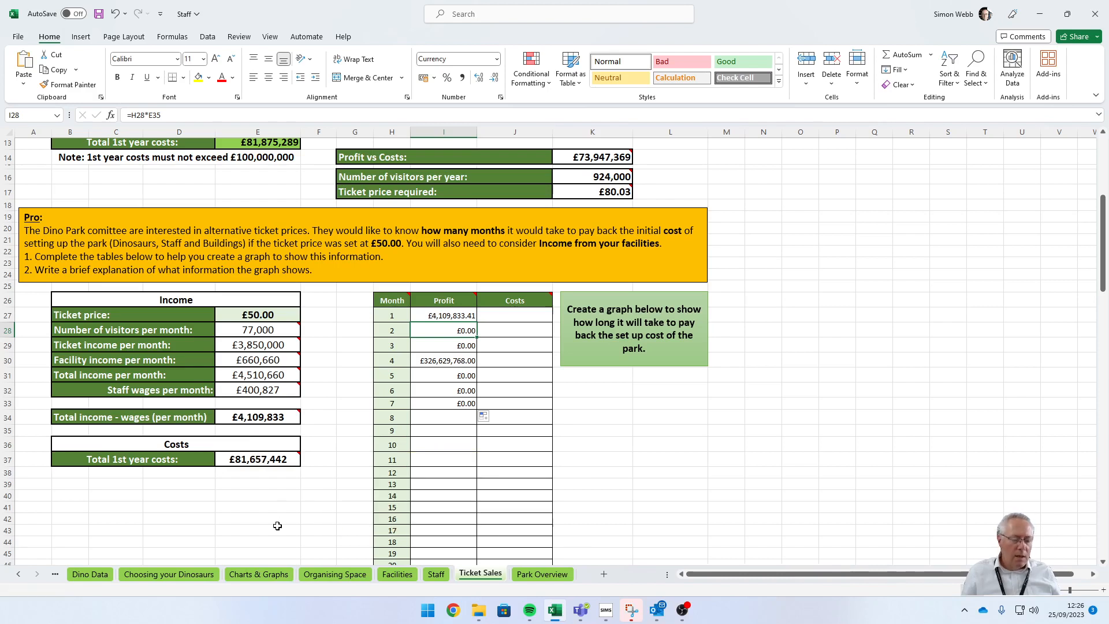
left_click_drag(461, 451, 456, 318)
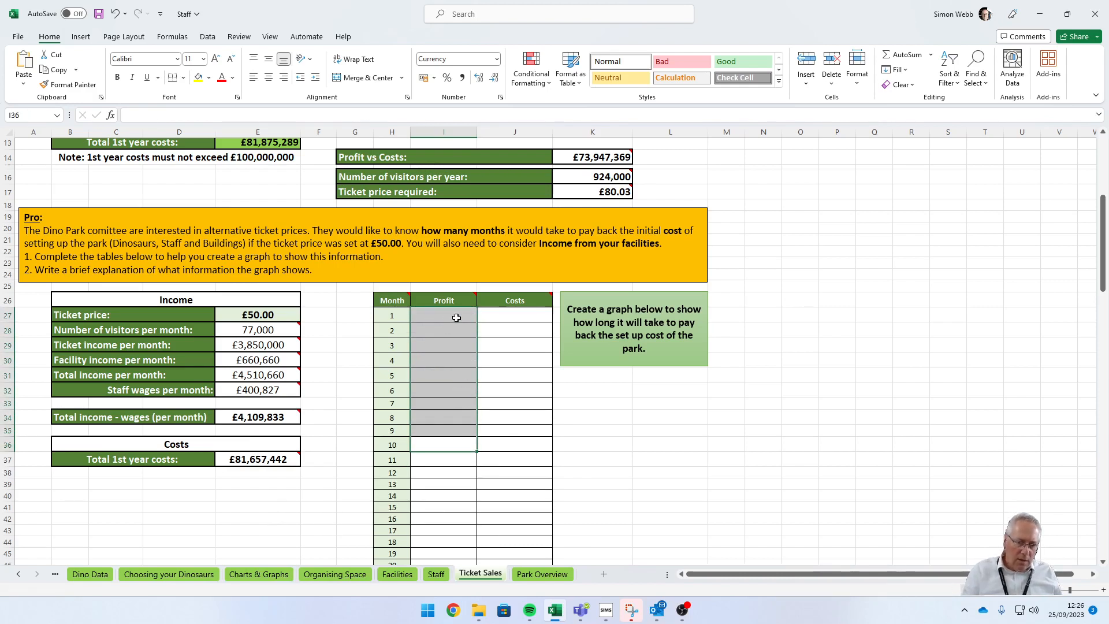
left_click(456, 317)
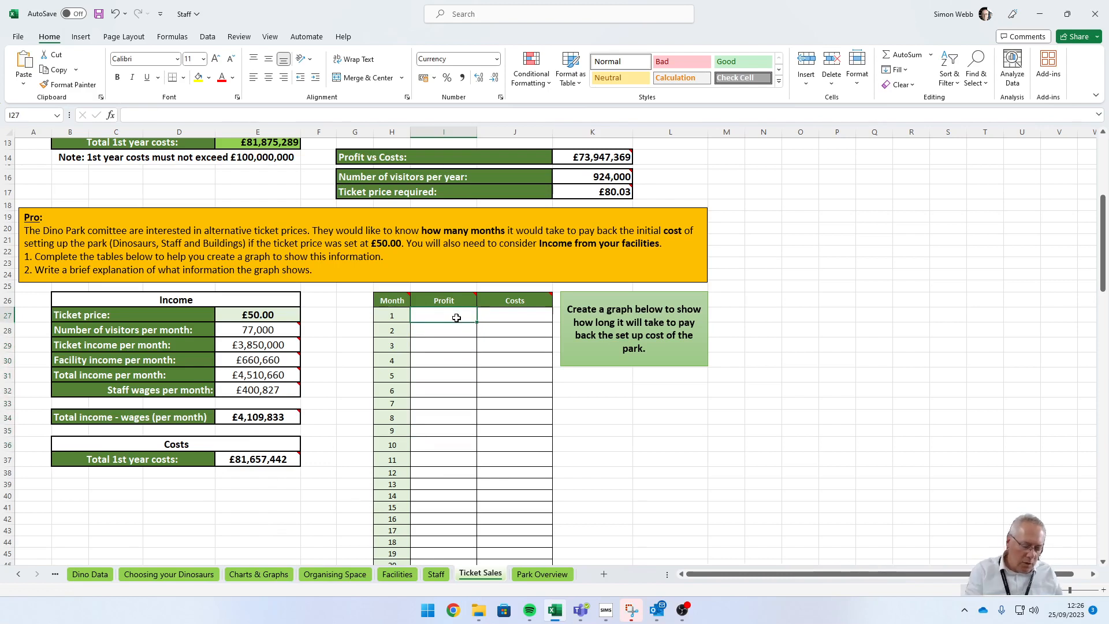
type("=")
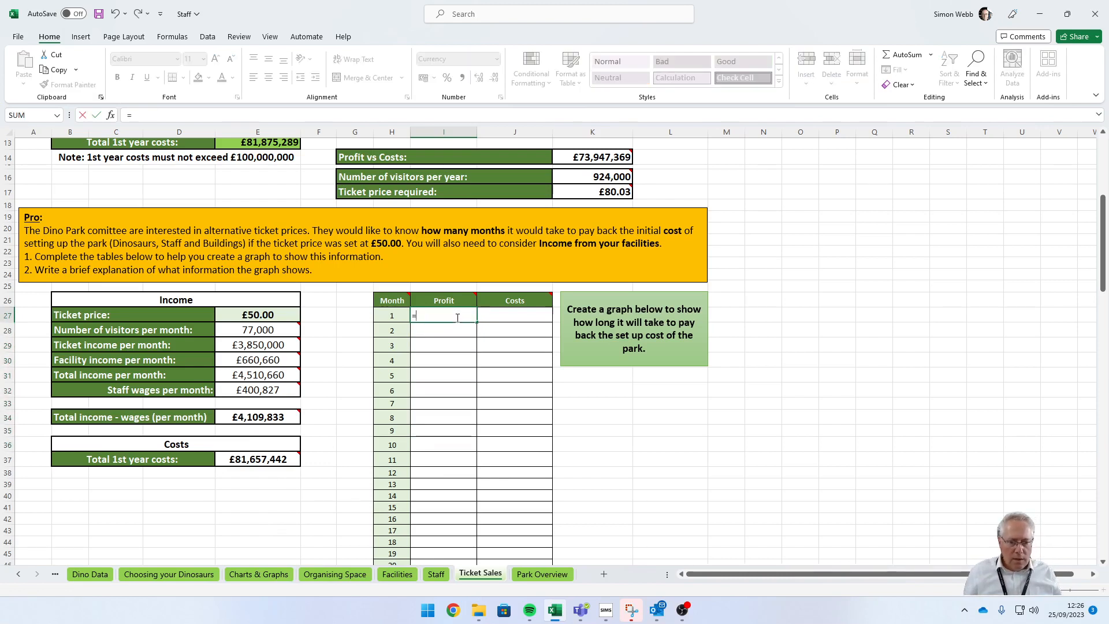
left_click(403, 313)
type("*")
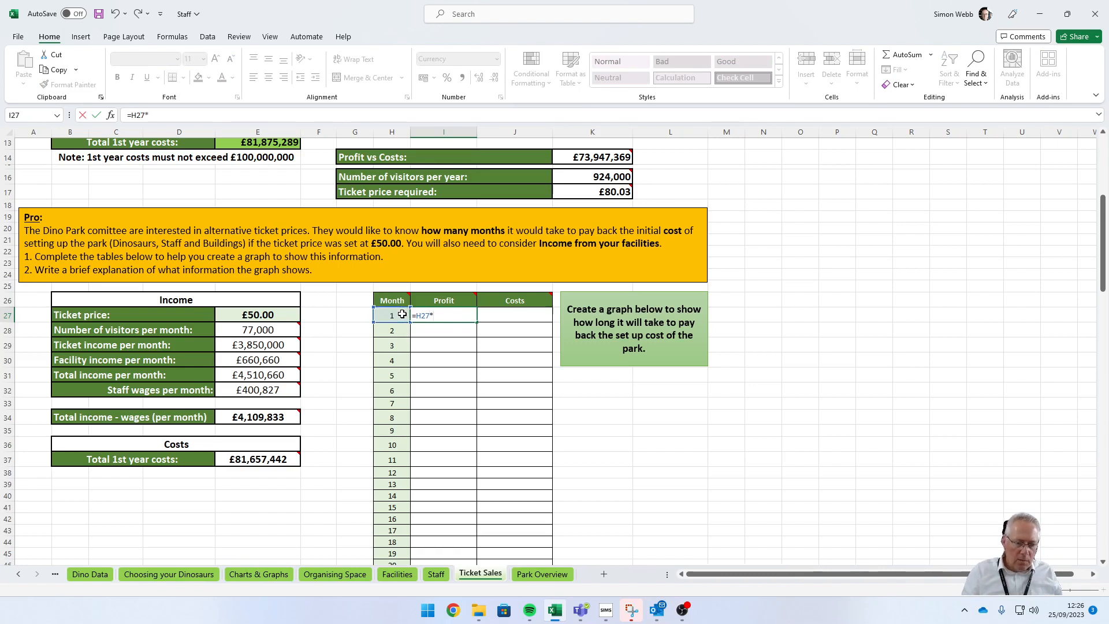
left_click(278, 417)
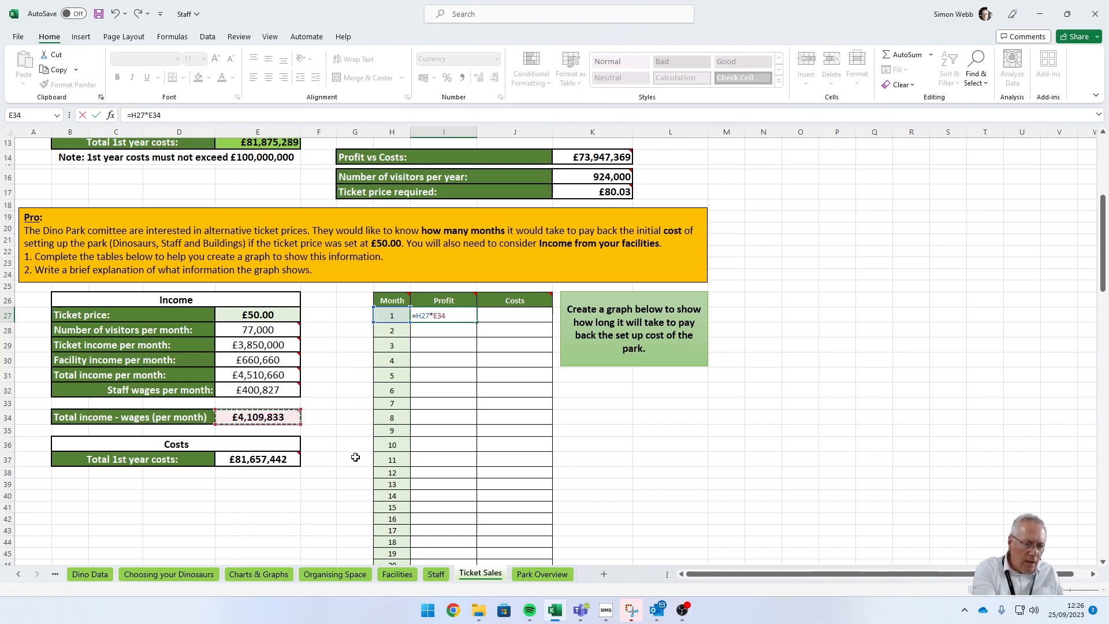
key("F4")
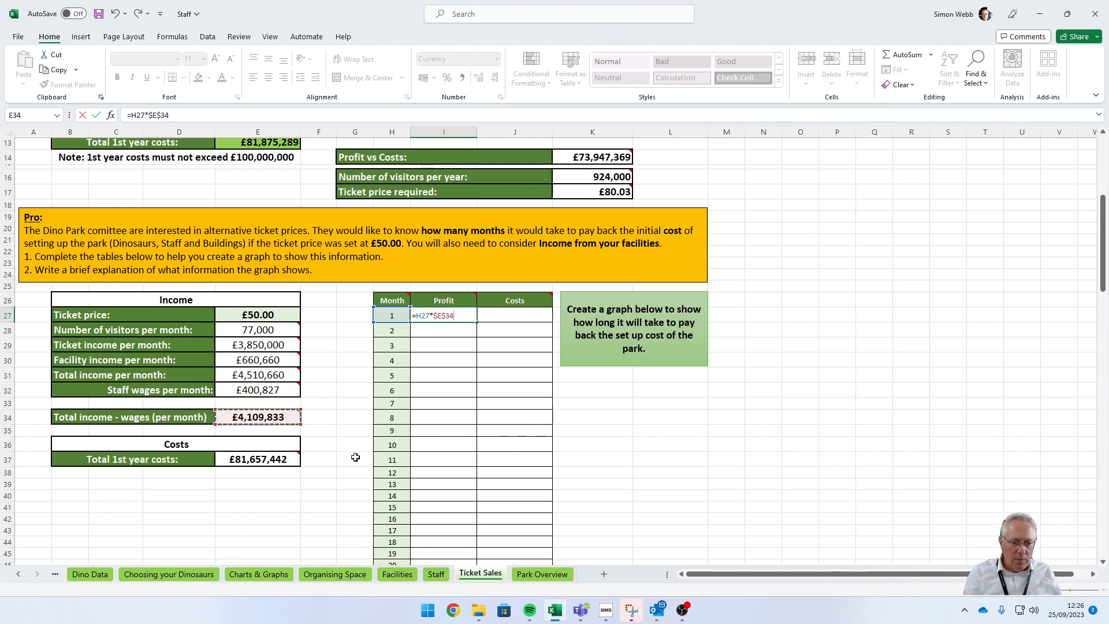
key("Return")
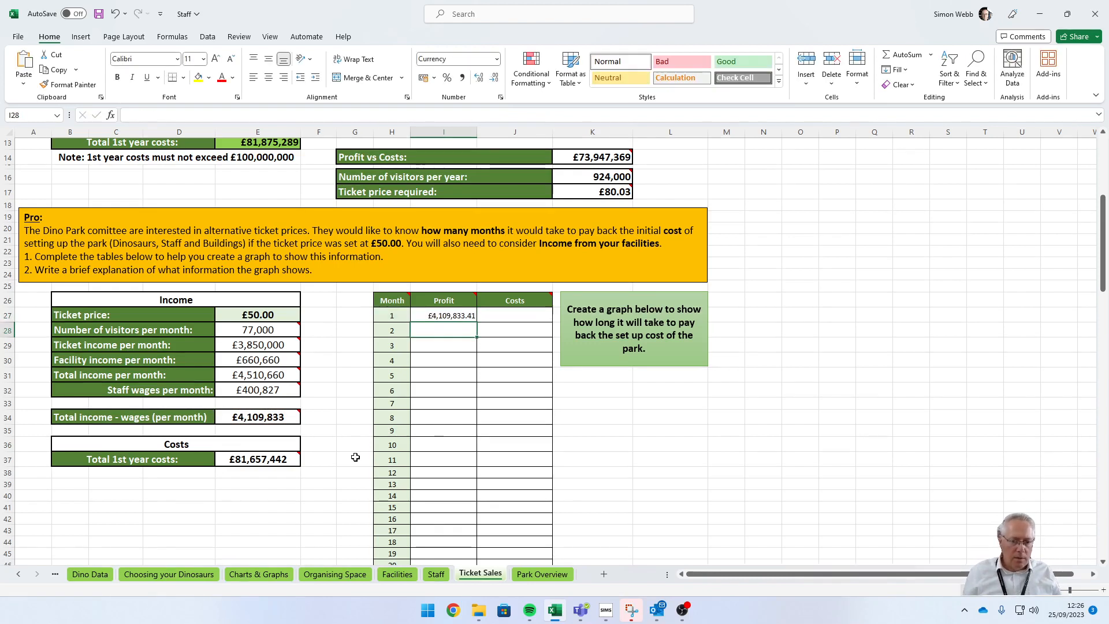
left_click(450, 316)
left_click_drag(477, 322, 478, 521)
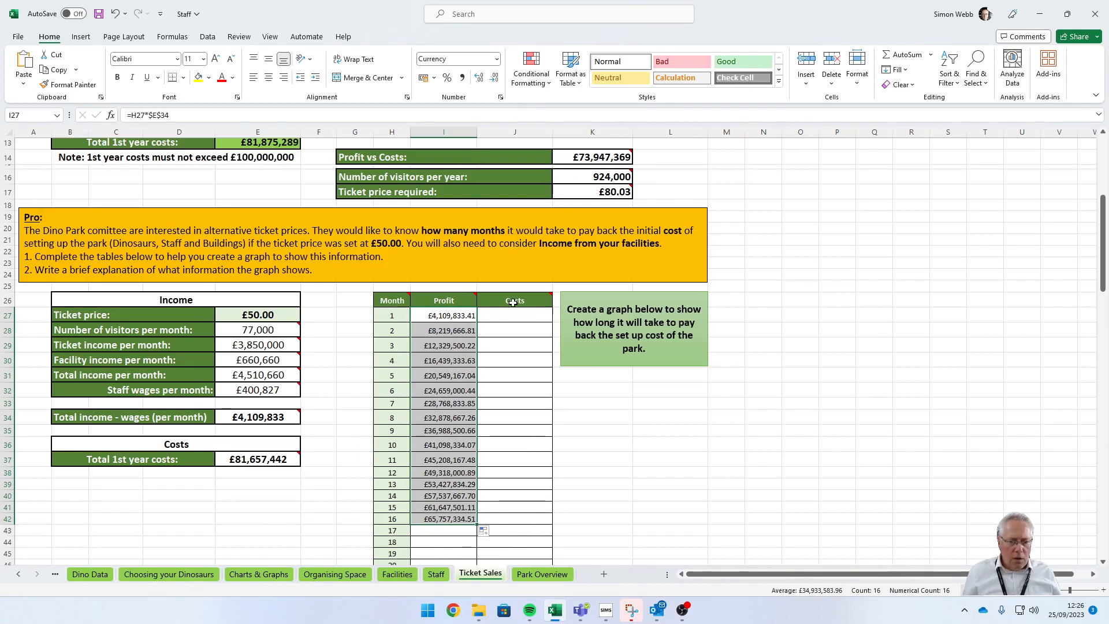
Step: Link the month 1 cost in J27 to the total 1st year costs with =$E$37 and fill it down to month 19
mouse_move(515, 299)
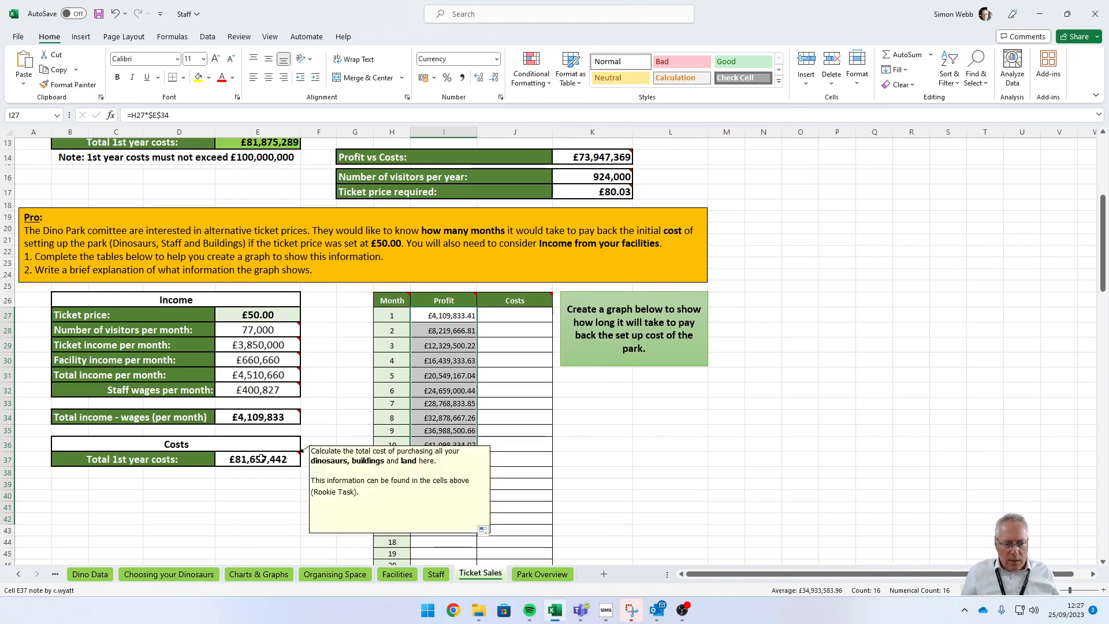
left_click(523, 315)
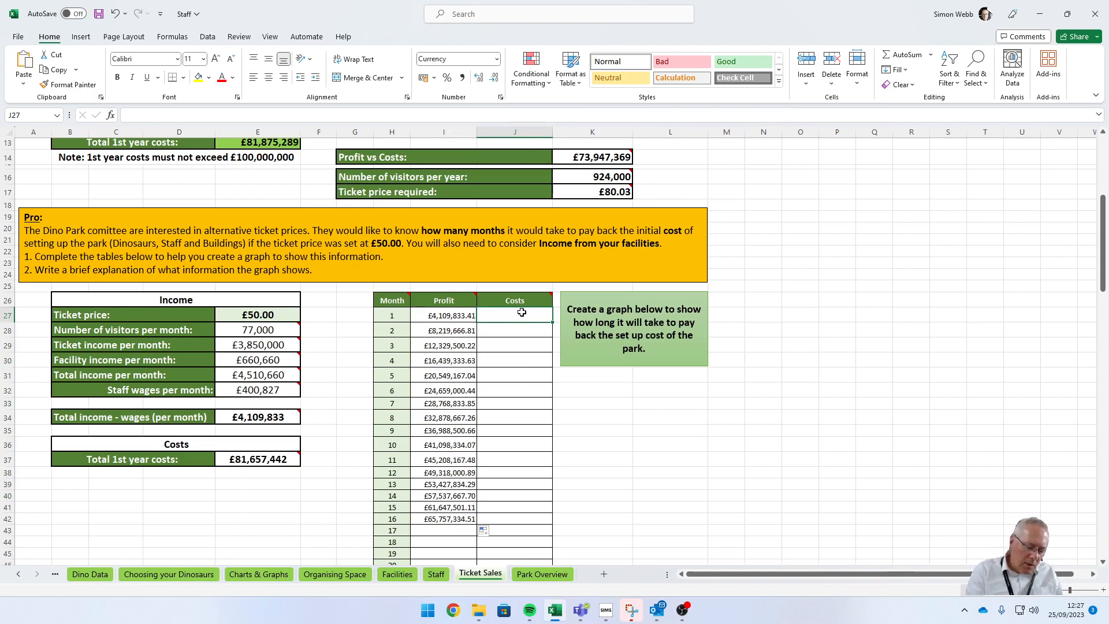
type("=")
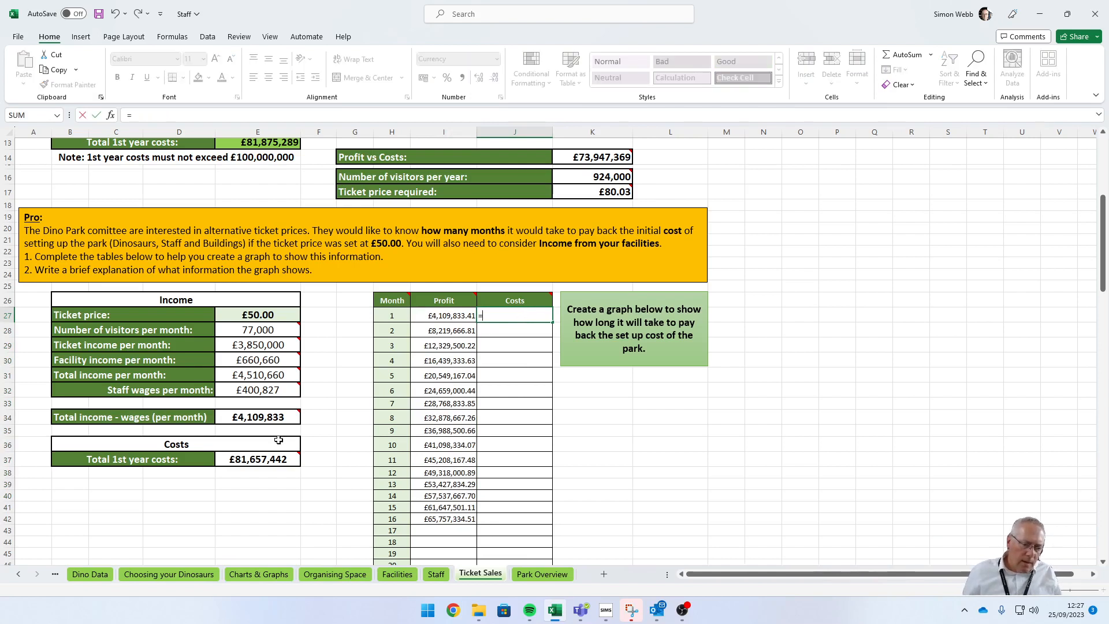
left_click(236, 459)
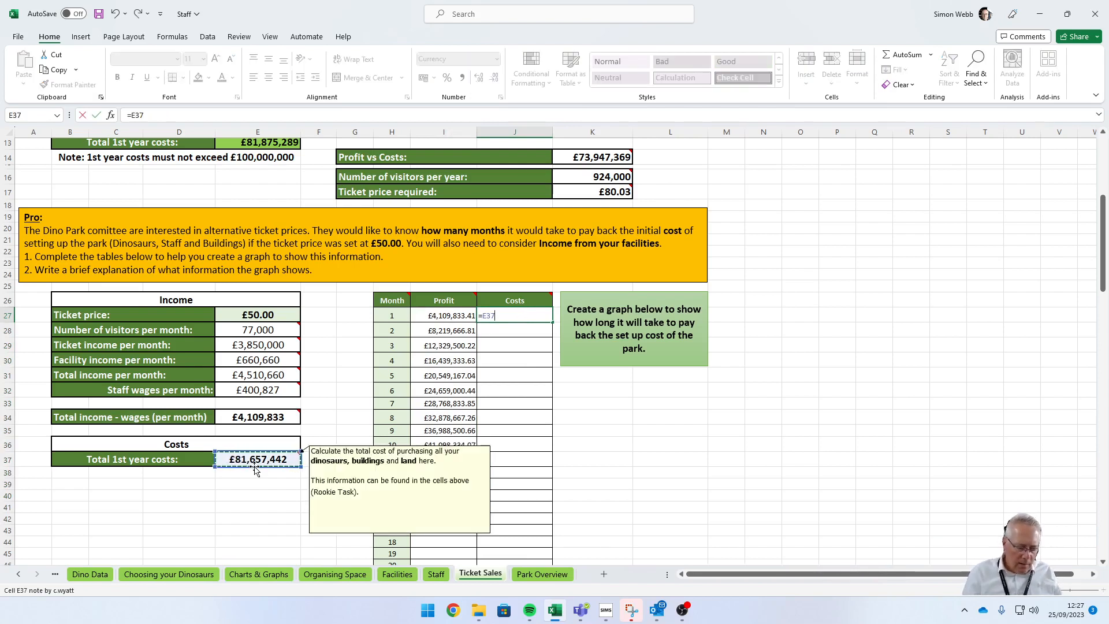
key("F4")
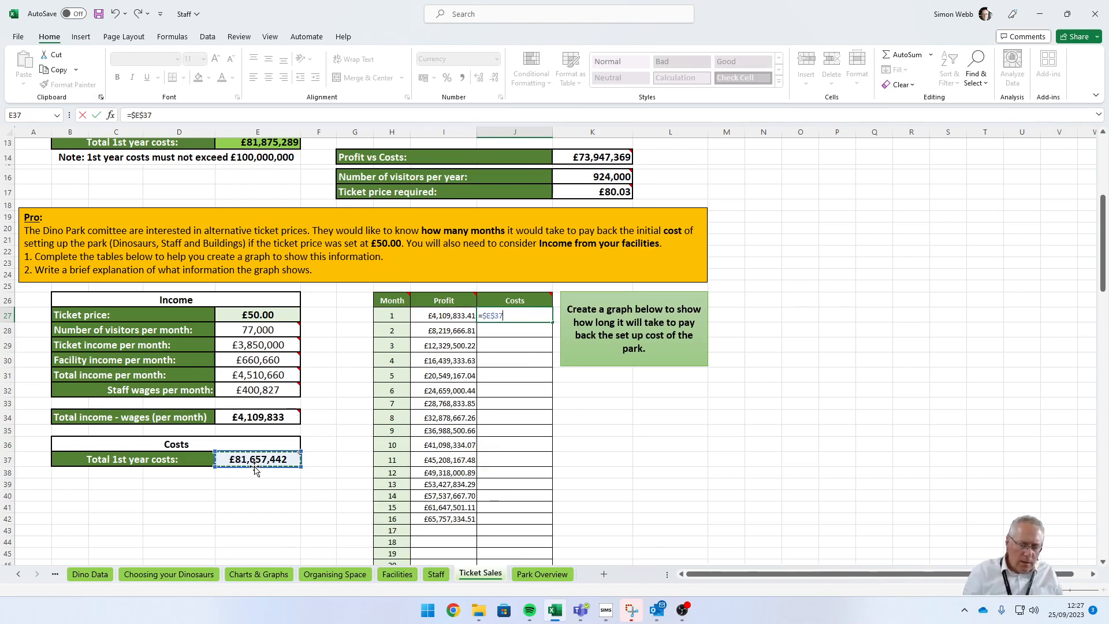
key("Return")
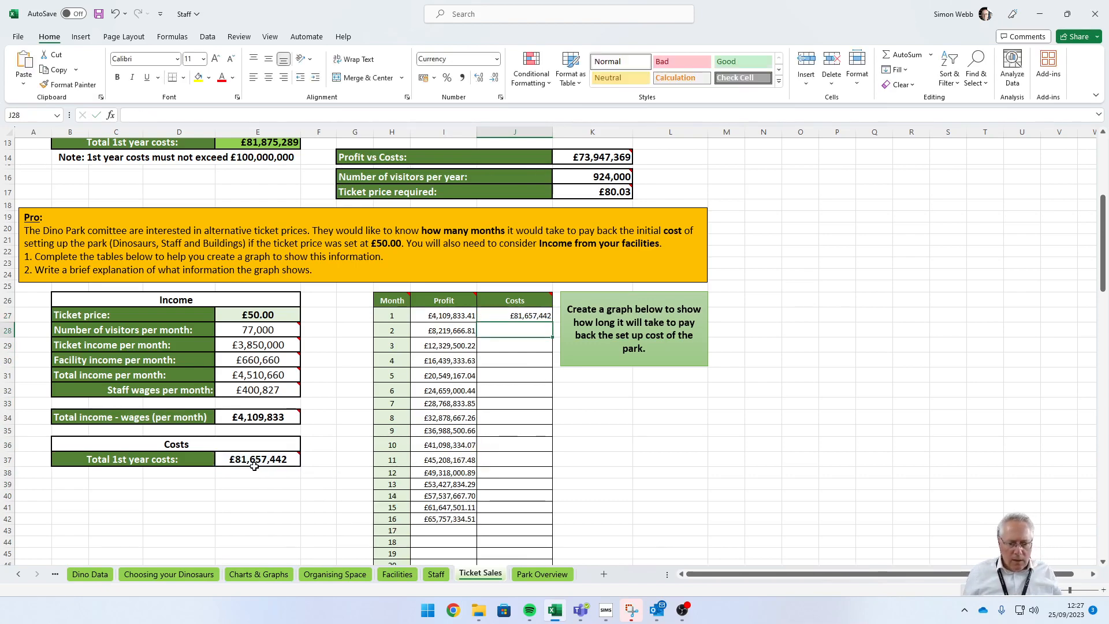
left_click(516, 317)
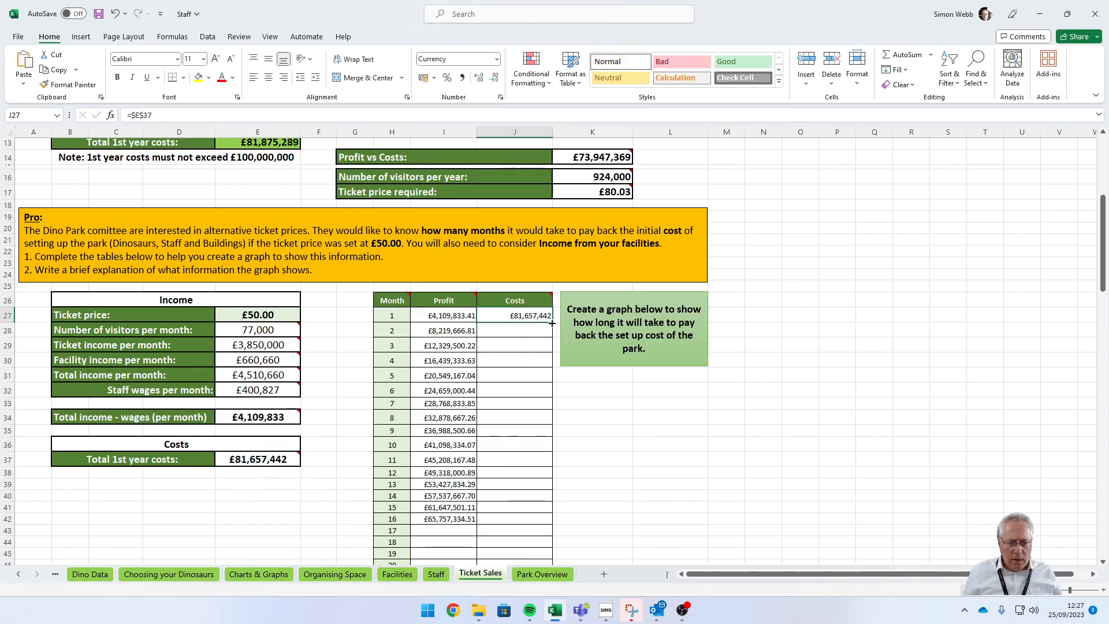
left_click_drag(551, 323, 548, 518)
Step: Extend the Profit column formula from month 16 down to month 19 to match the Costs column
left_click(452, 473)
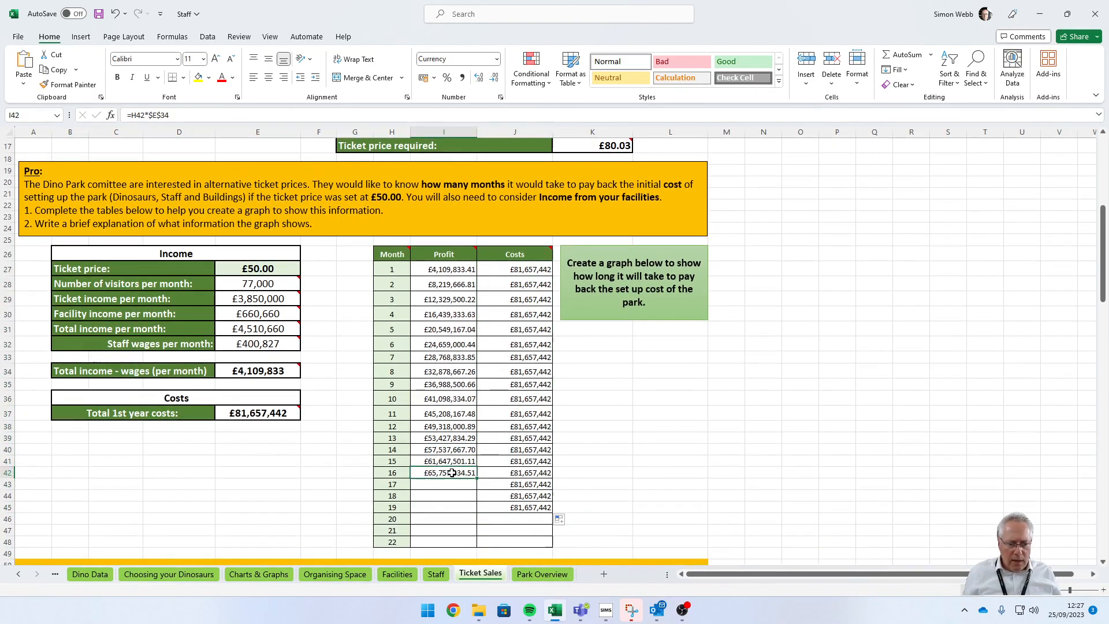
left_click(514, 506)
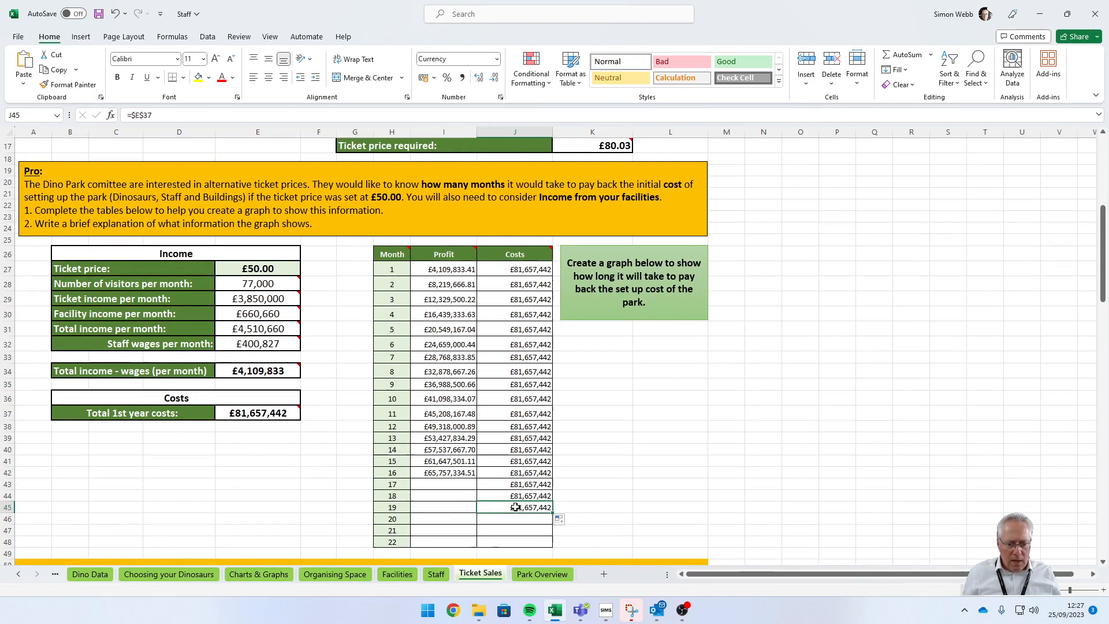
left_click(462, 473)
left_click_drag(477, 479, 479, 507)
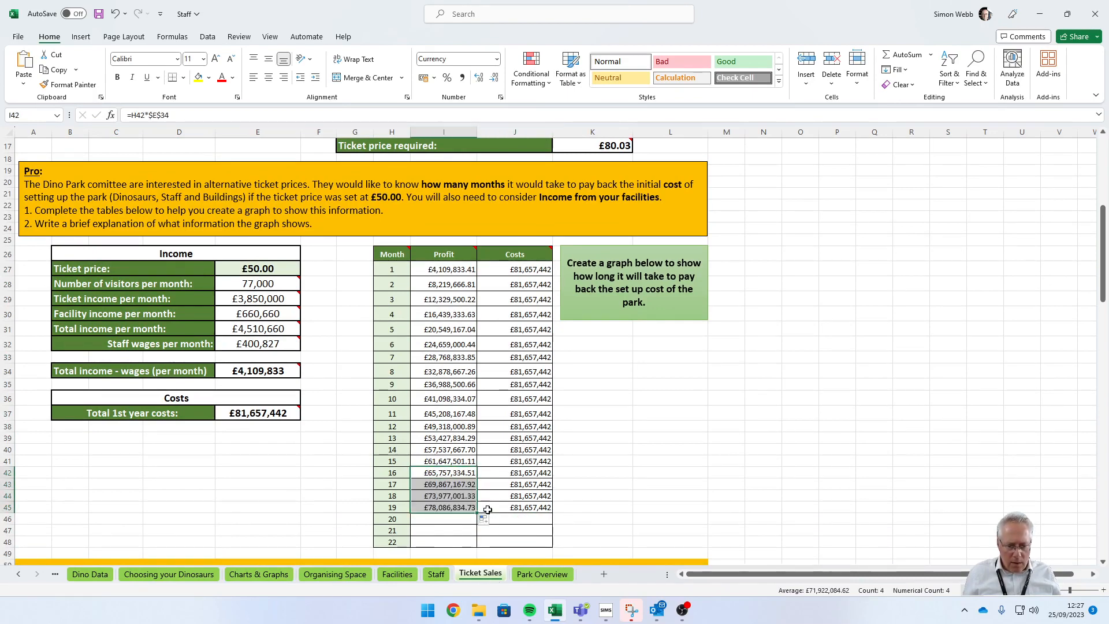
Step: Extend both the Costs and Profit formulas from month 19 down to month 20
left_click(507, 506)
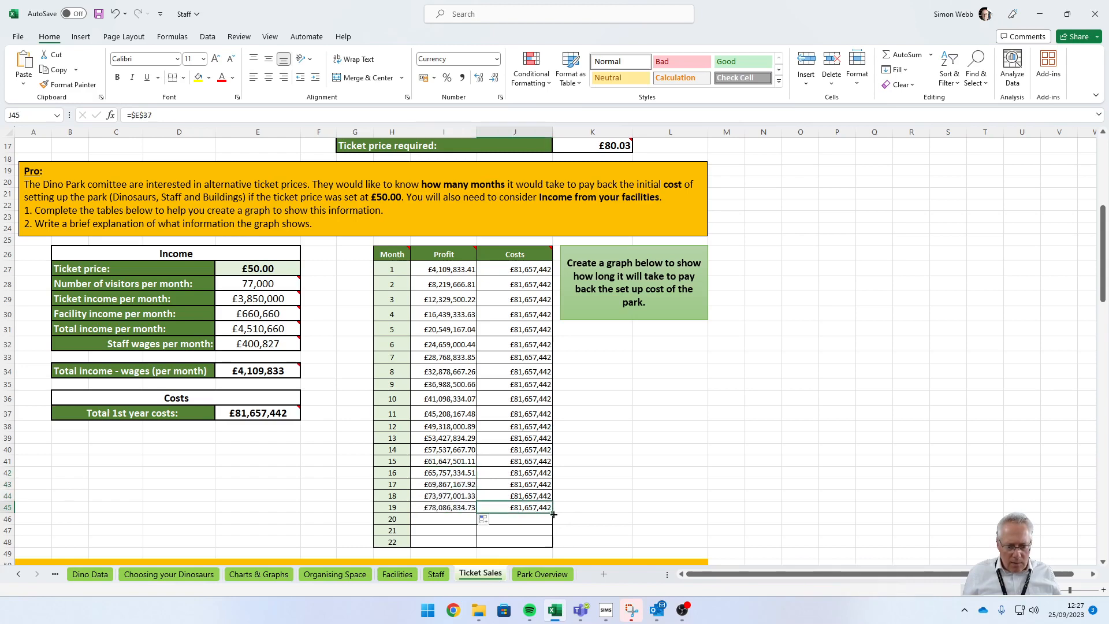
left_click_drag(553, 514, 552, 523)
left_click(469, 508)
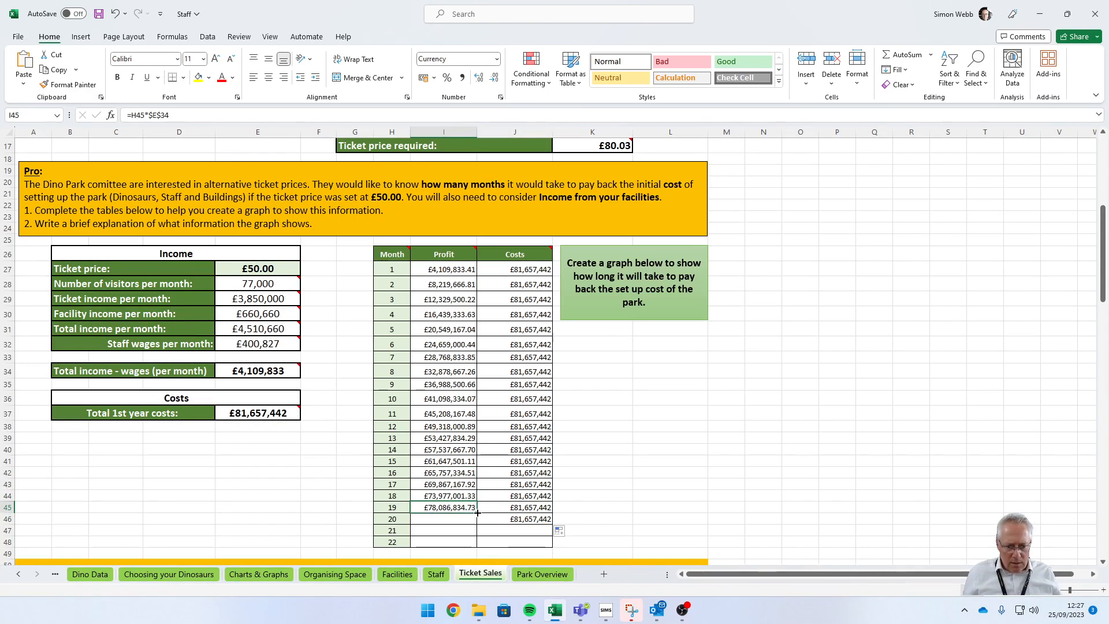
left_click_drag(477, 512, 475, 525)
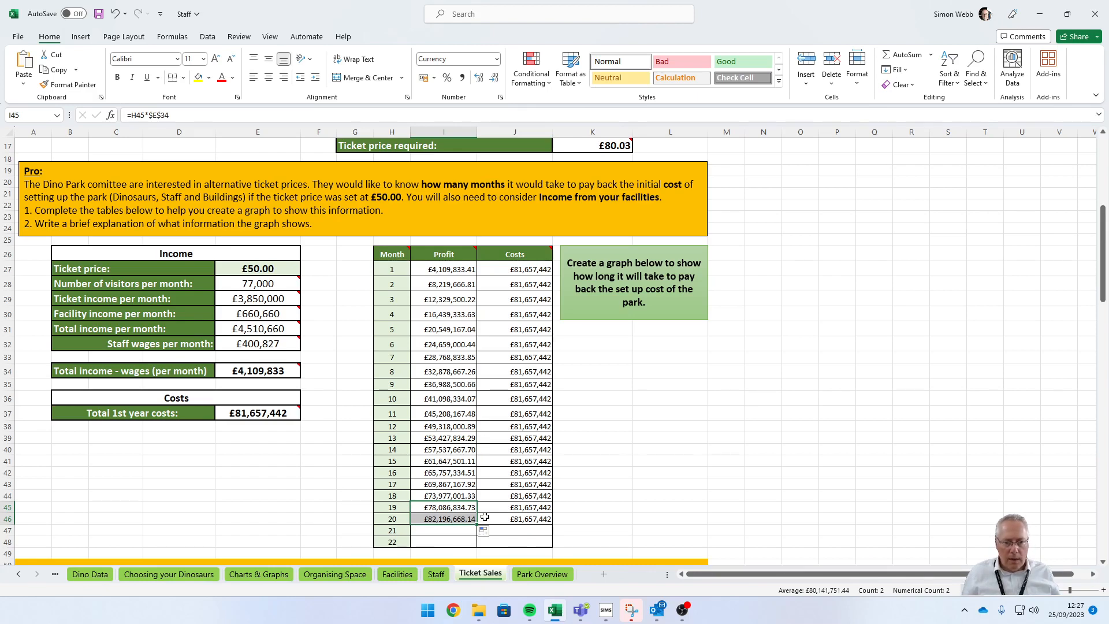
Step: Insert a blank 2-D line chart from an empty cell and place it beside the monthly table, below the green graph note
scroll(485, 517, "down", 1)
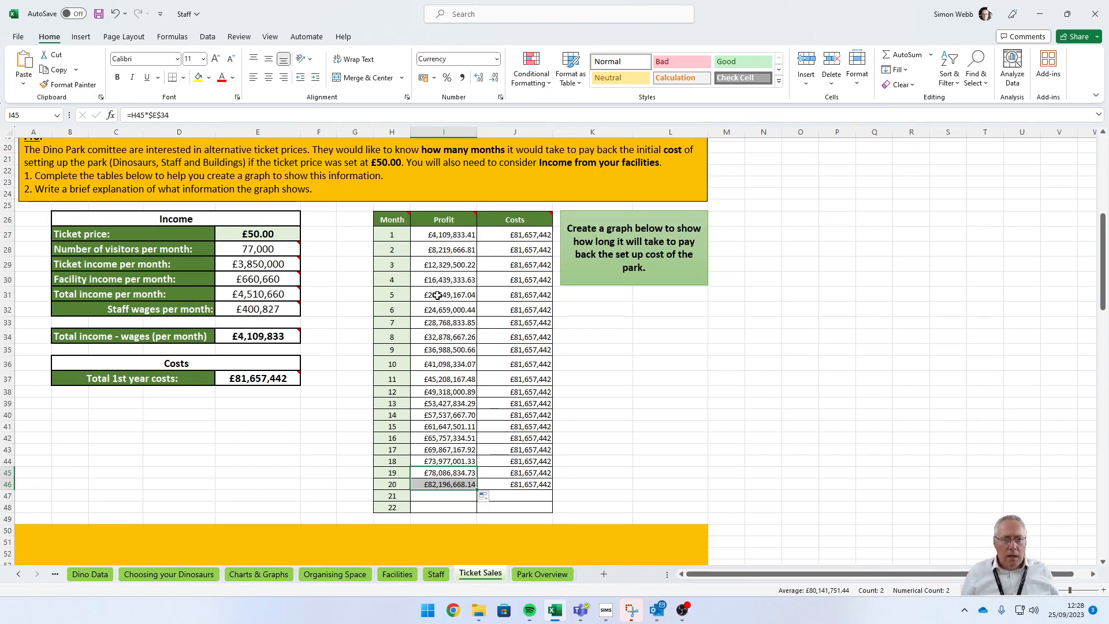
left_click(671, 452)
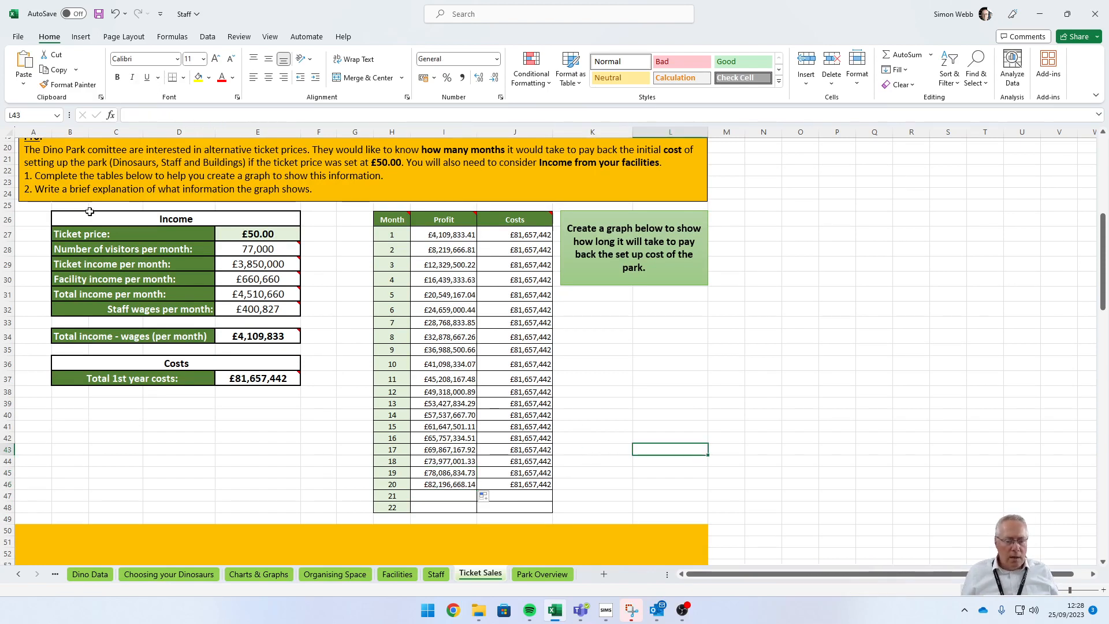
left_click(82, 38)
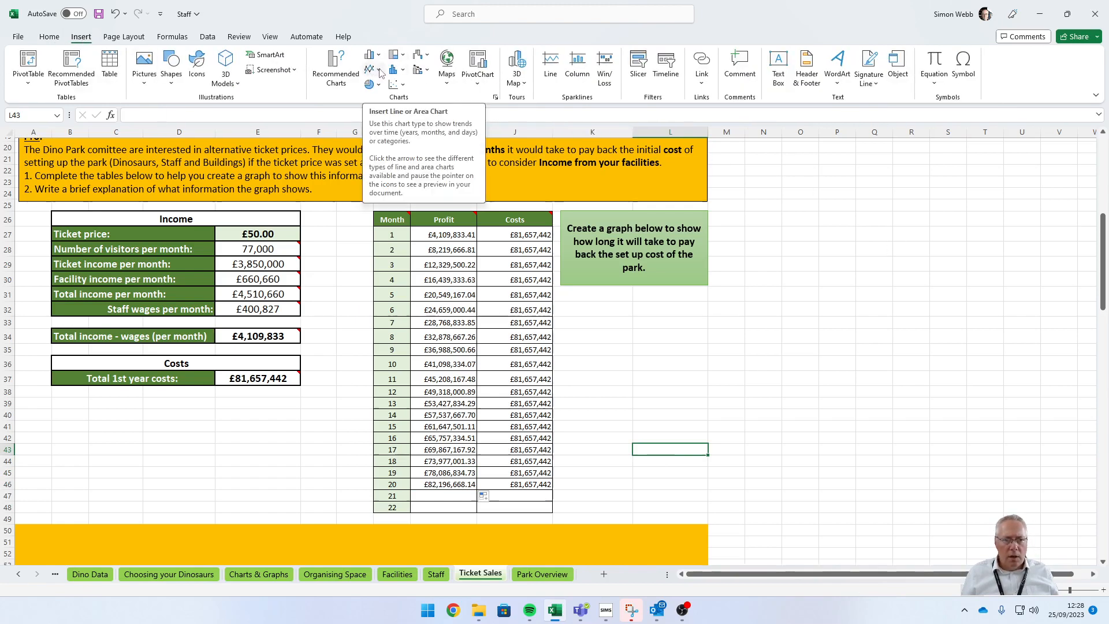
left_click(371, 70)
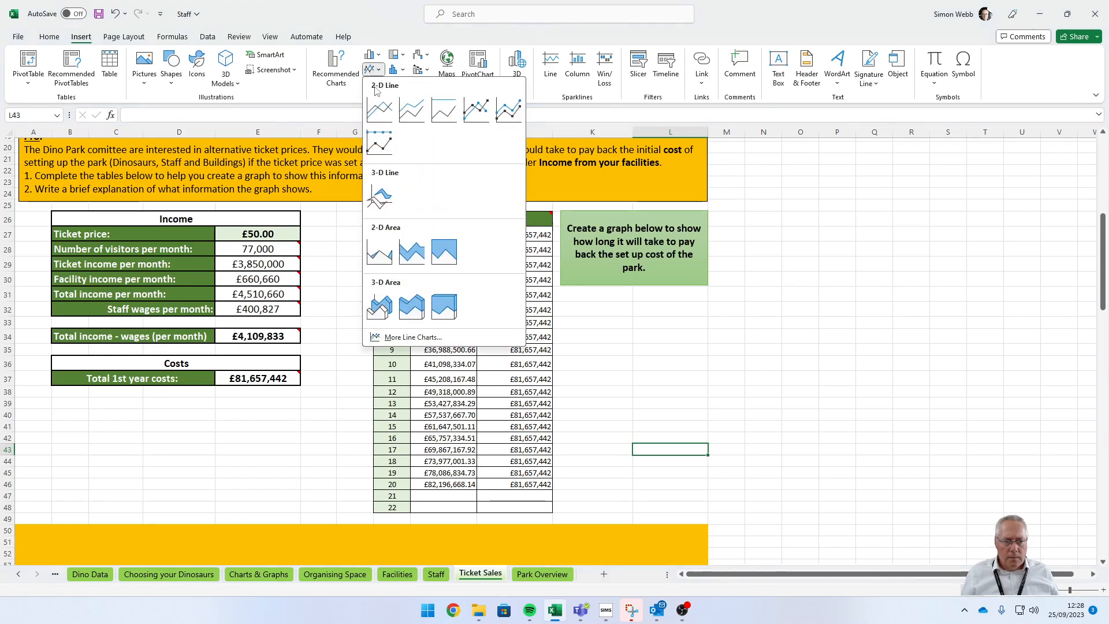
left_click(379, 109)
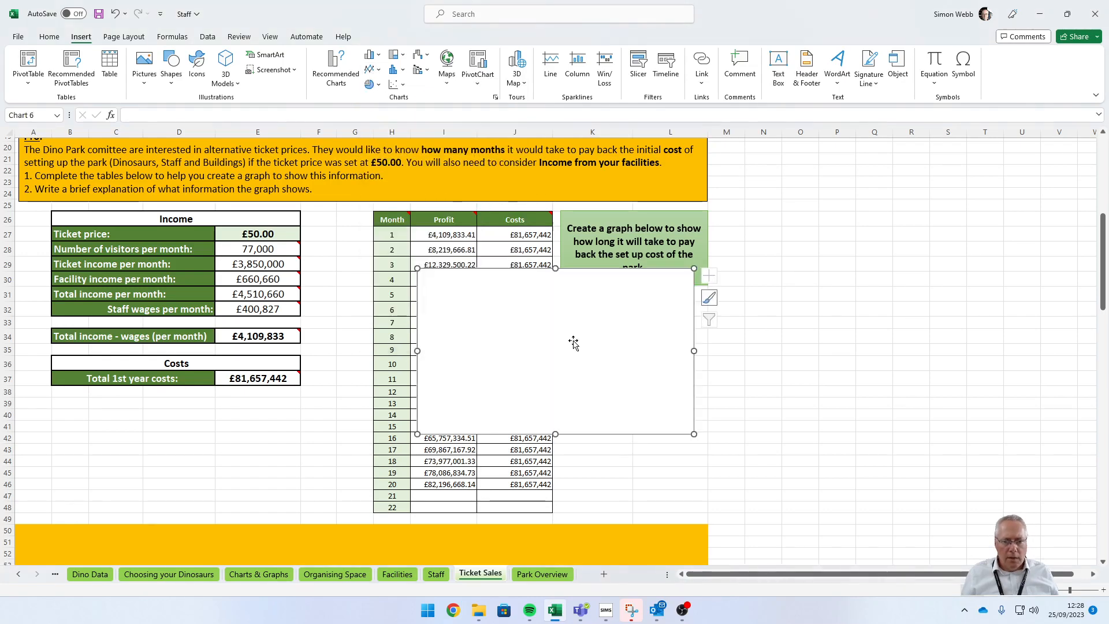
left_click_drag(618, 352, 842, 378)
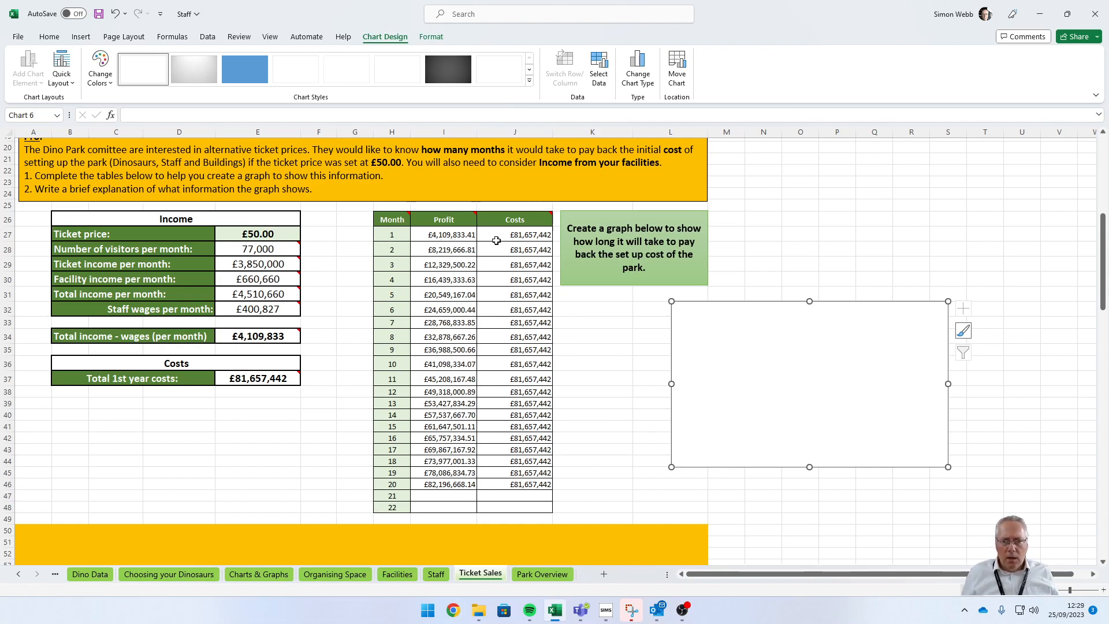
Step: Set the line chart's data range to the profits and costs for months 1 to 20, 'Ticket Sales'!$I$27:$J$46
left_click(599, 67)
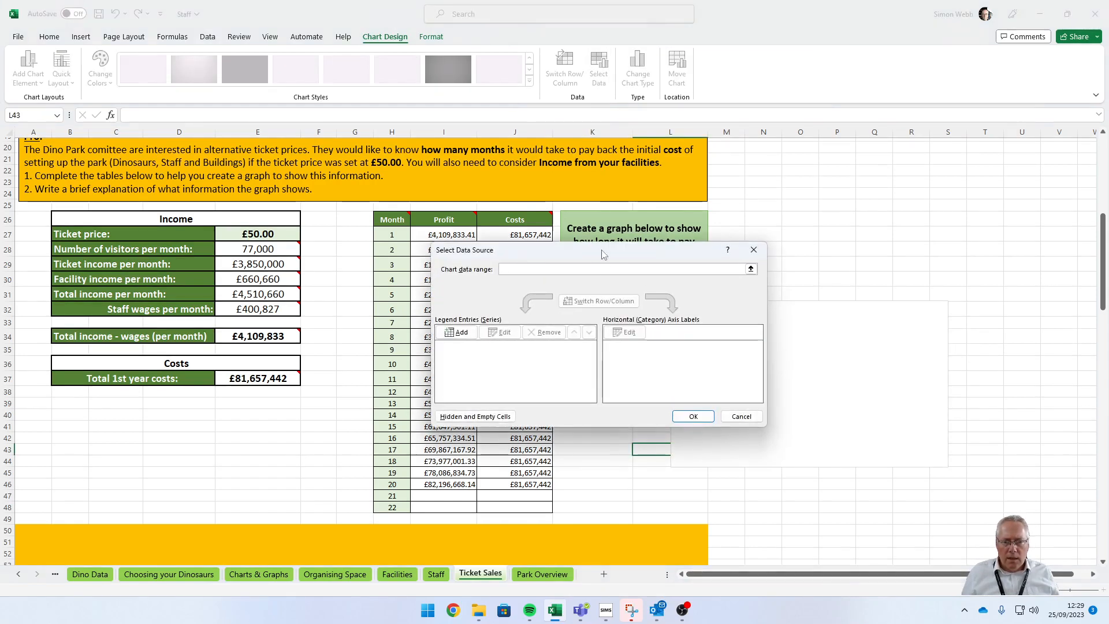
left_click_drag(603, 254, 819, 153)
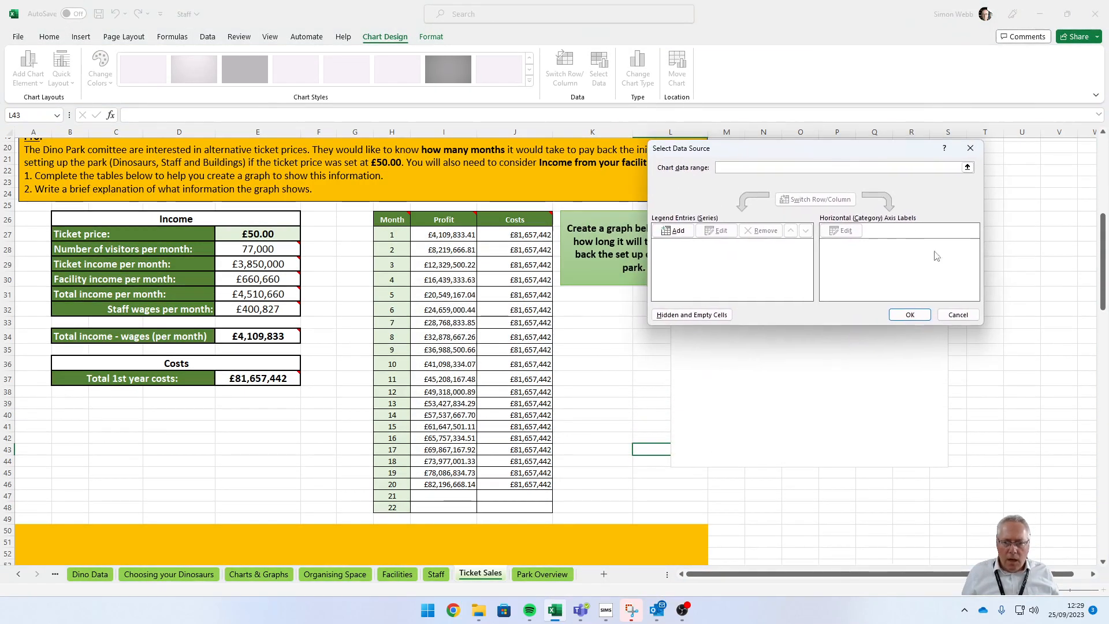
left_click(968, 168)
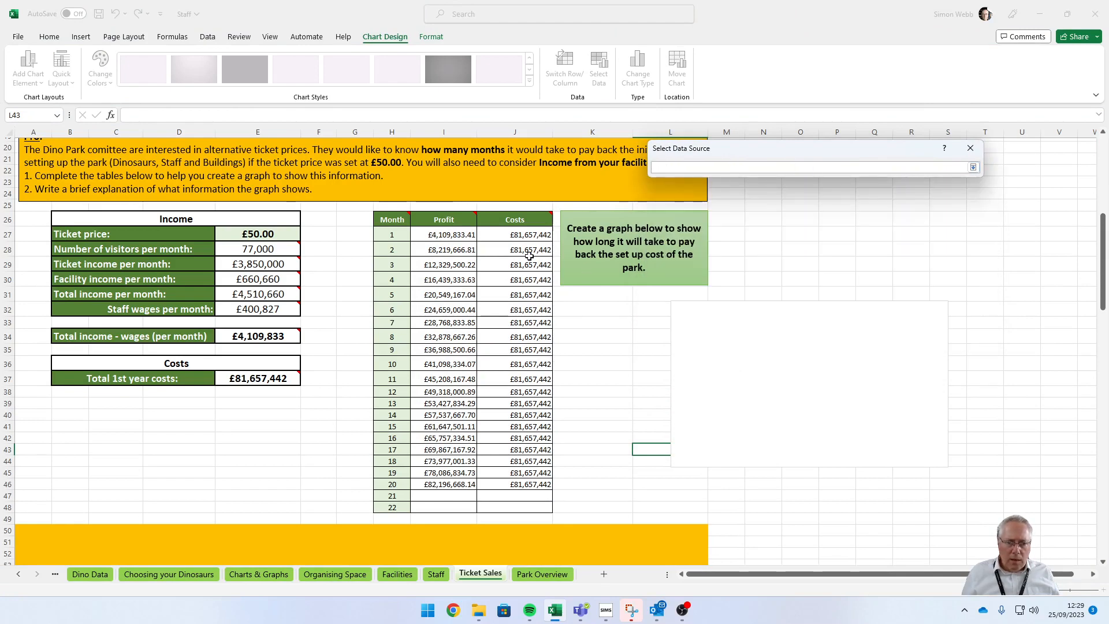
left_click_drag(442, 239, 514, 478)
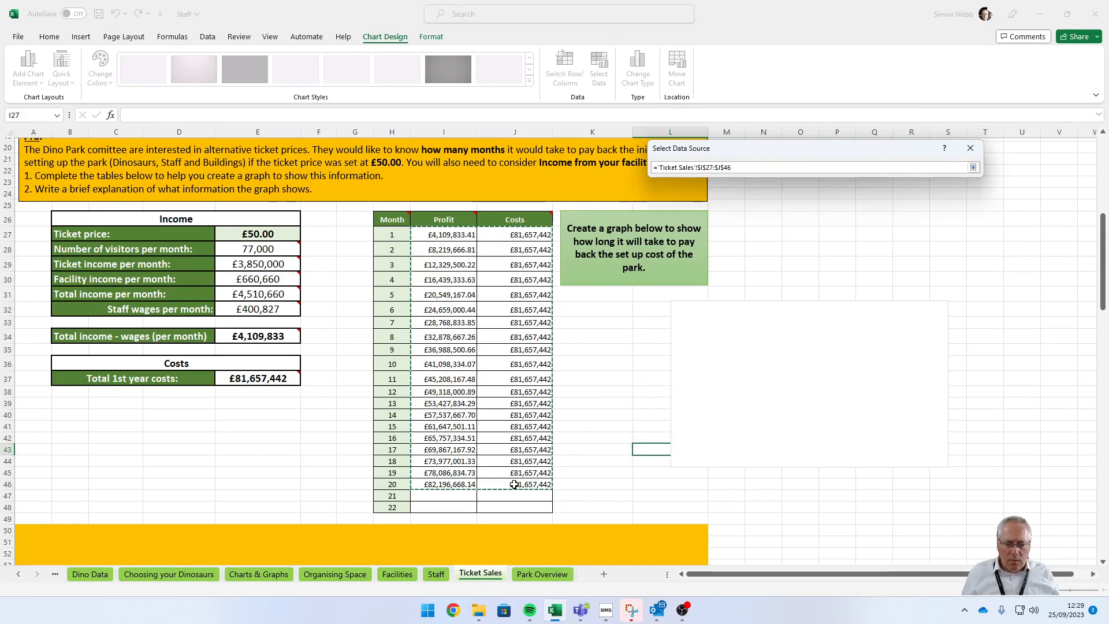
key("Return")
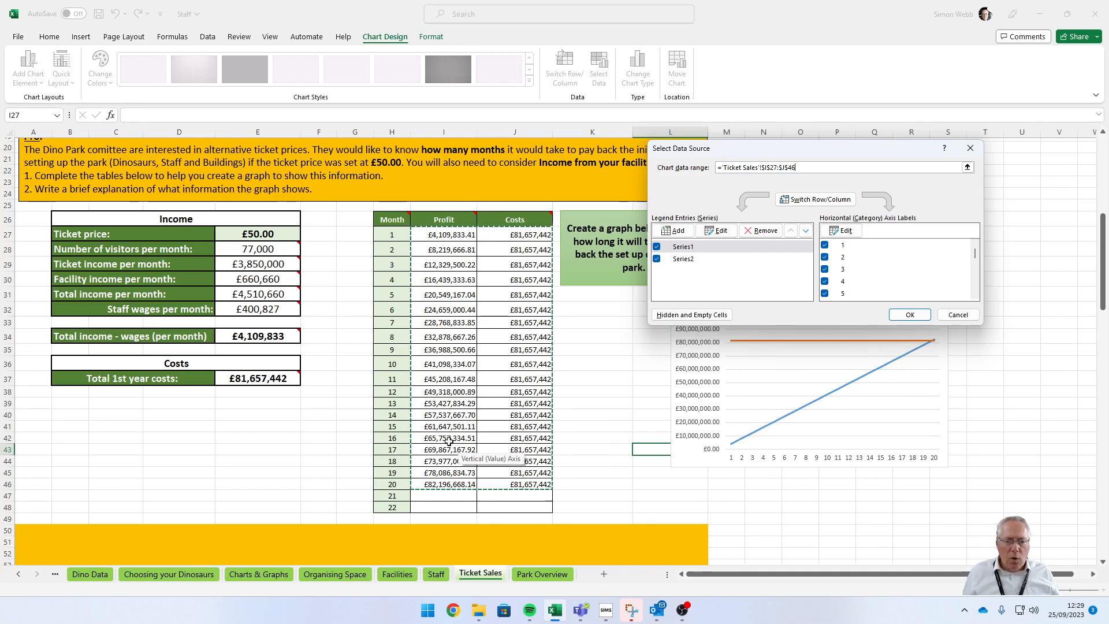
Step: Name the line chart's first data series Profit and its second series Costs
left_click(716, 231)
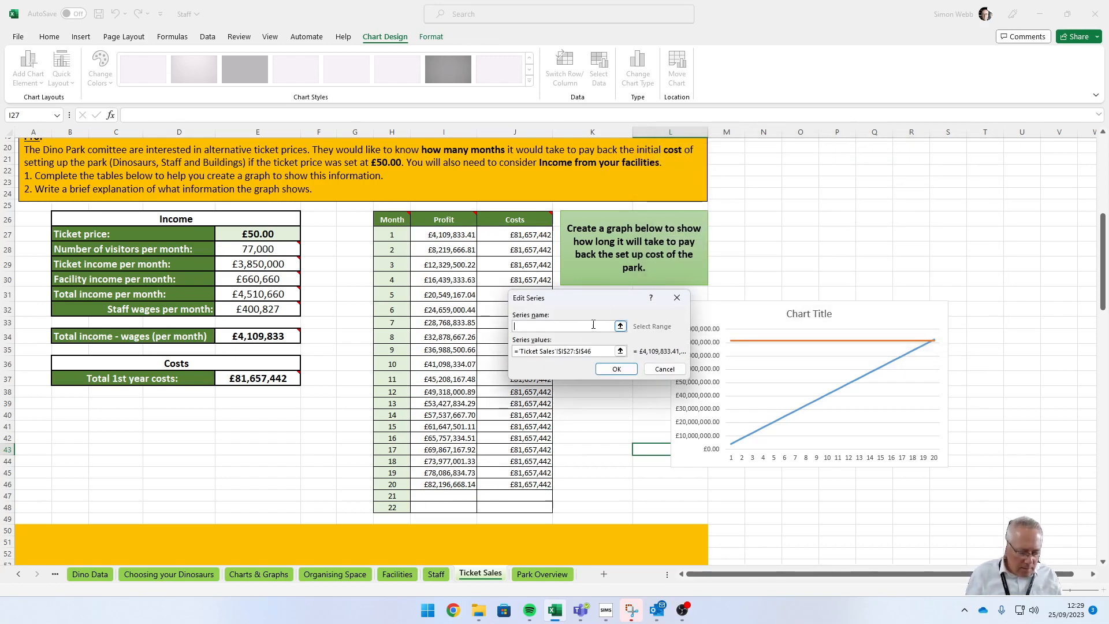
type("Profit")
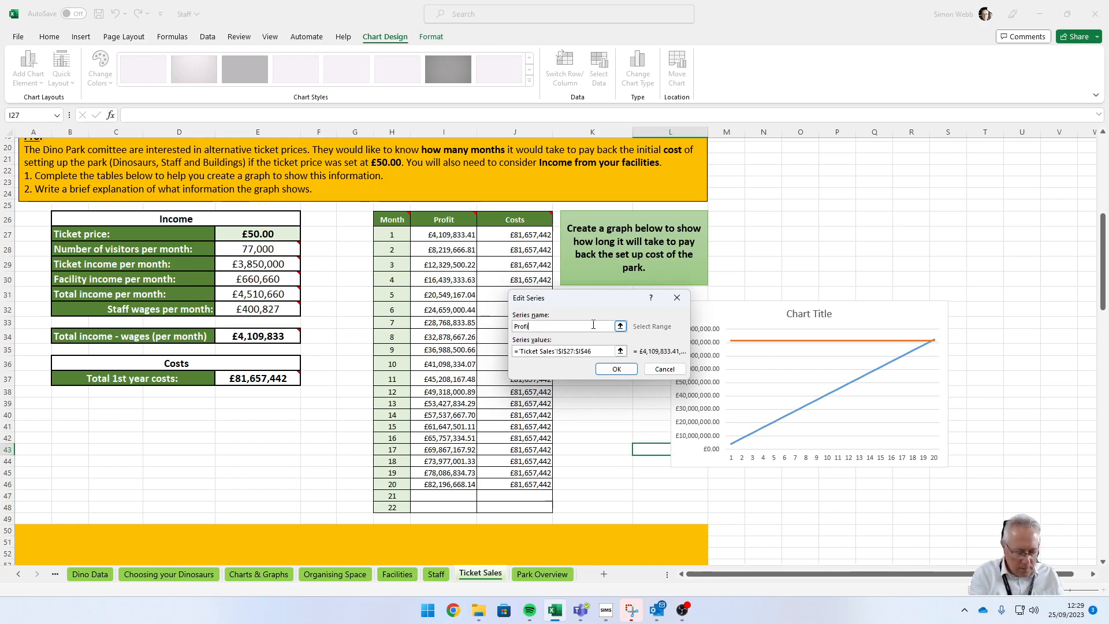
left_click(616, 370)
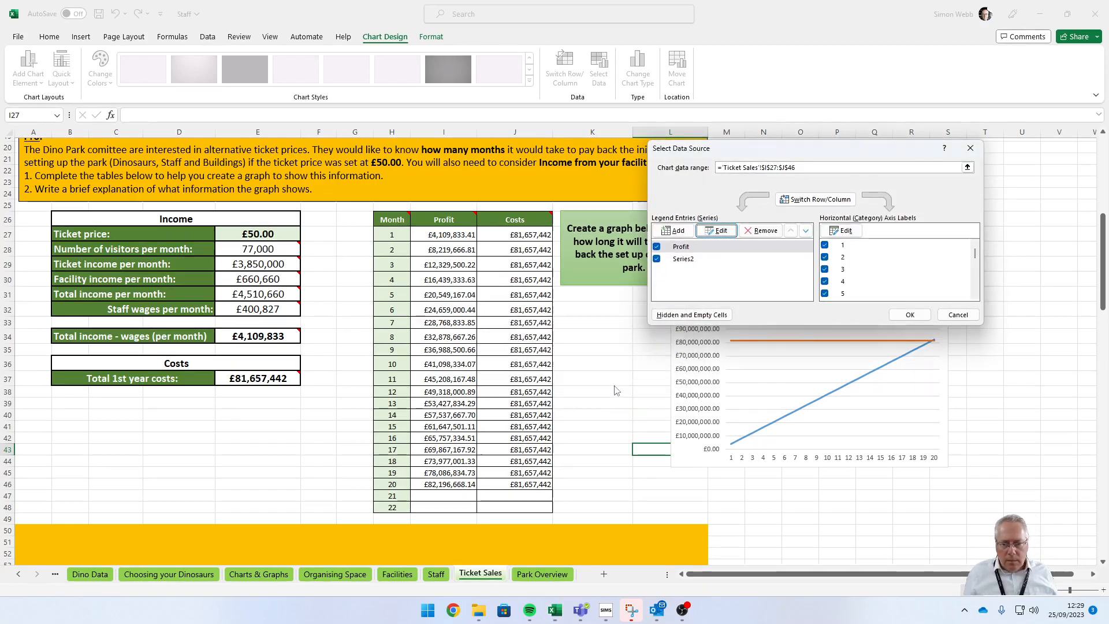
left_click(685, 260)
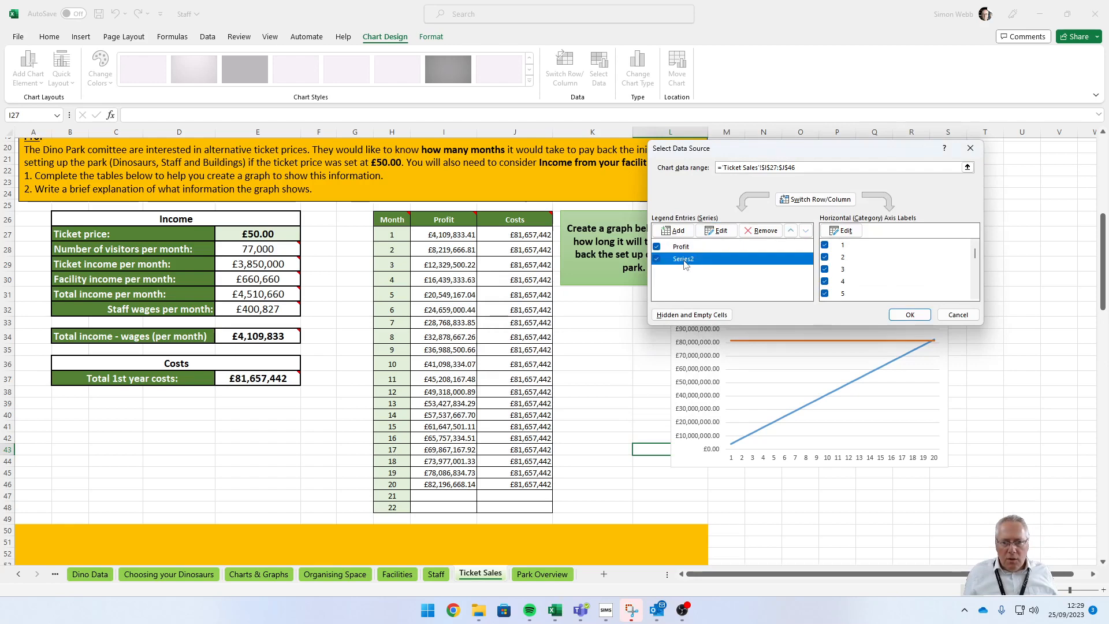
left_click(720, 232)
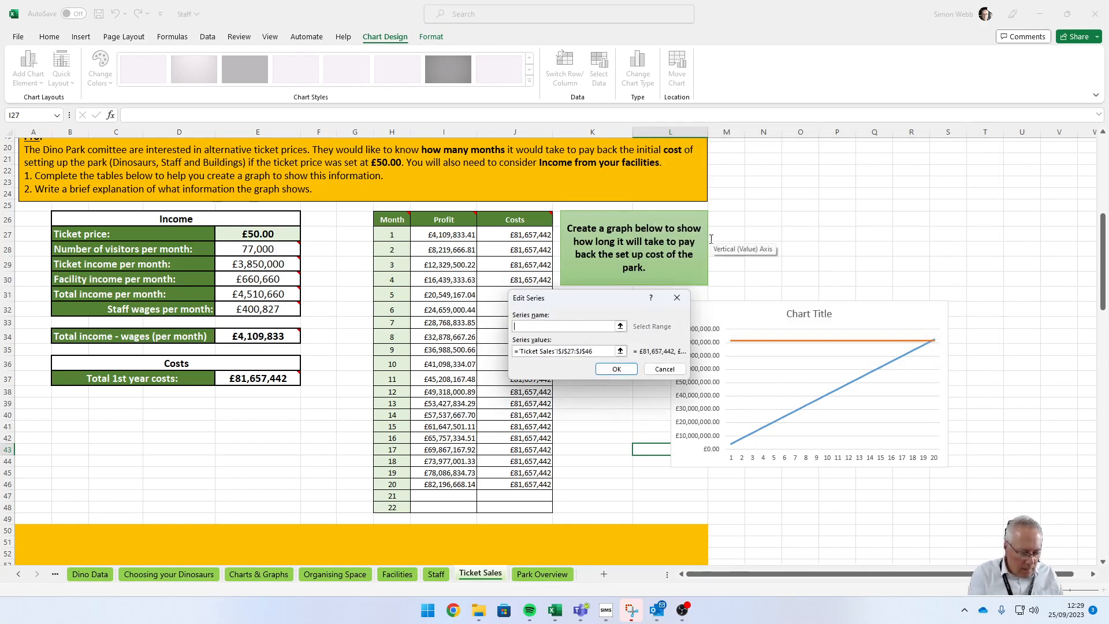
type("Costs")
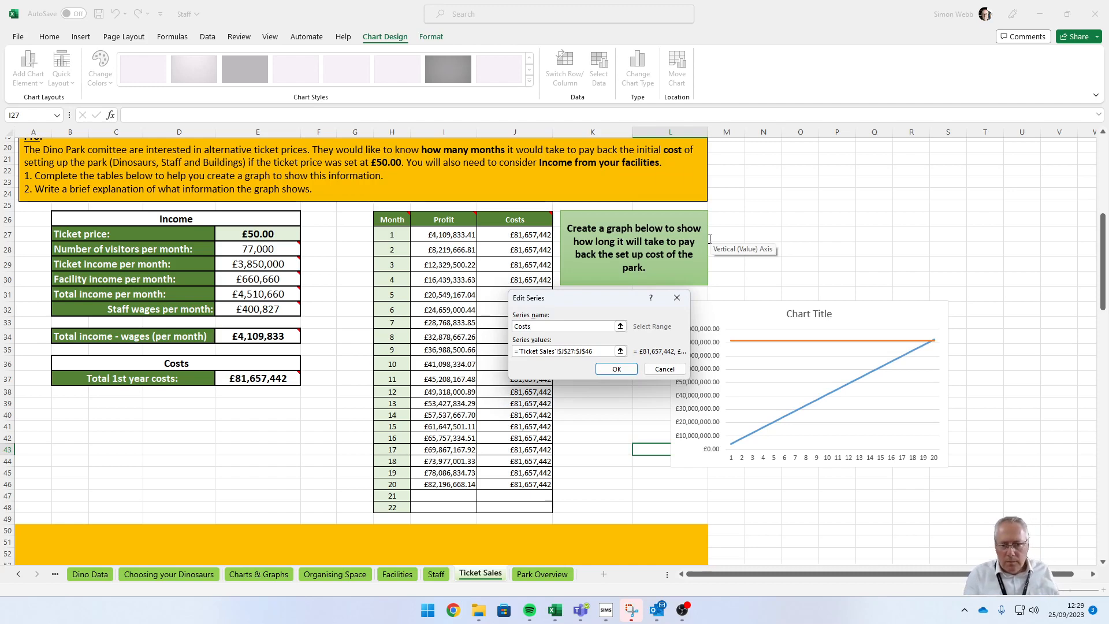
key("Return")
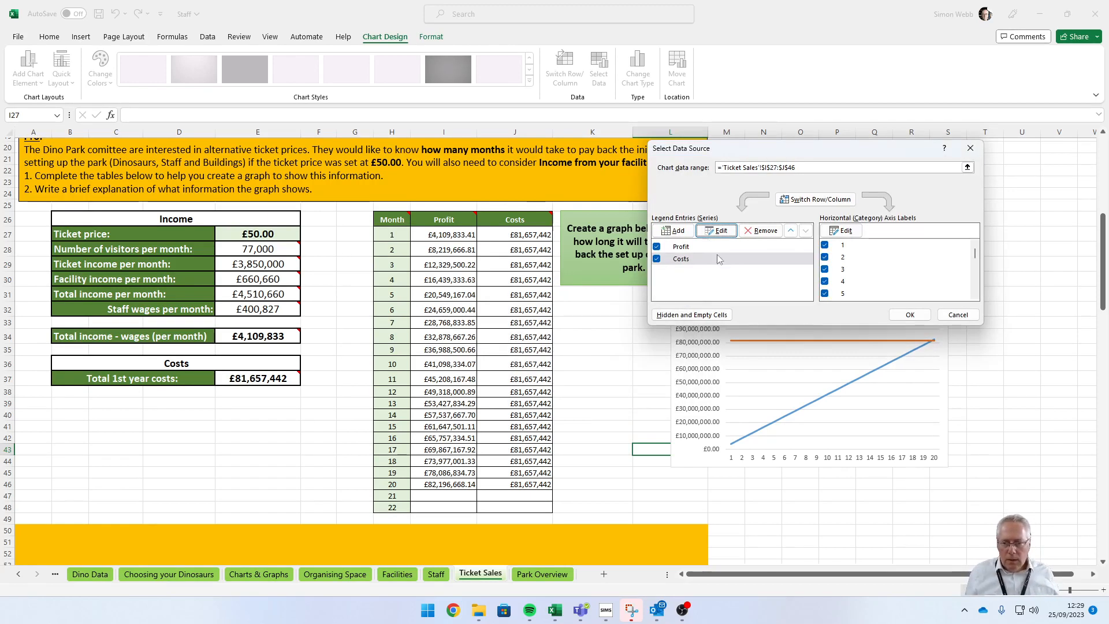
left_click(905, 317)
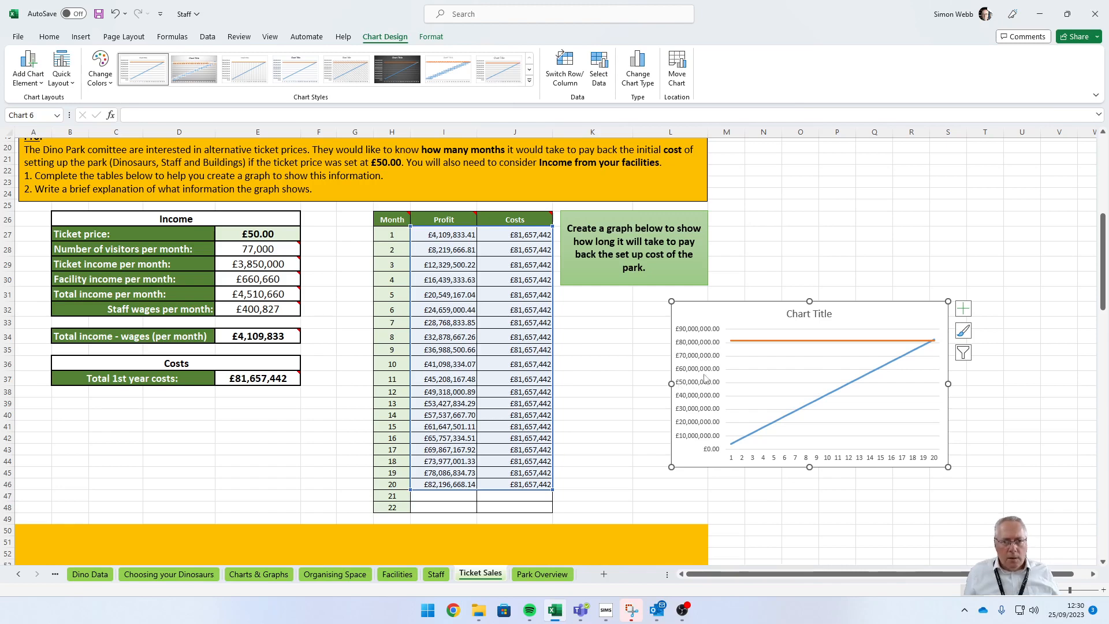
Step: Add a primary horizontal axis title to the line chart reading "Month"
left_click(40, 87)
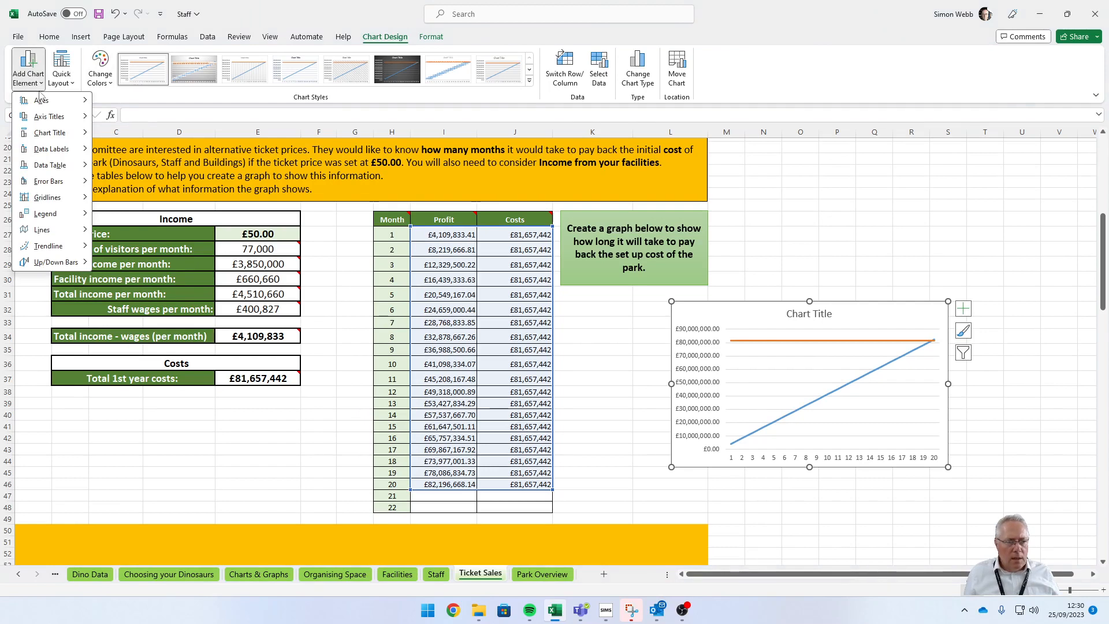
mouse_move(43, 100)
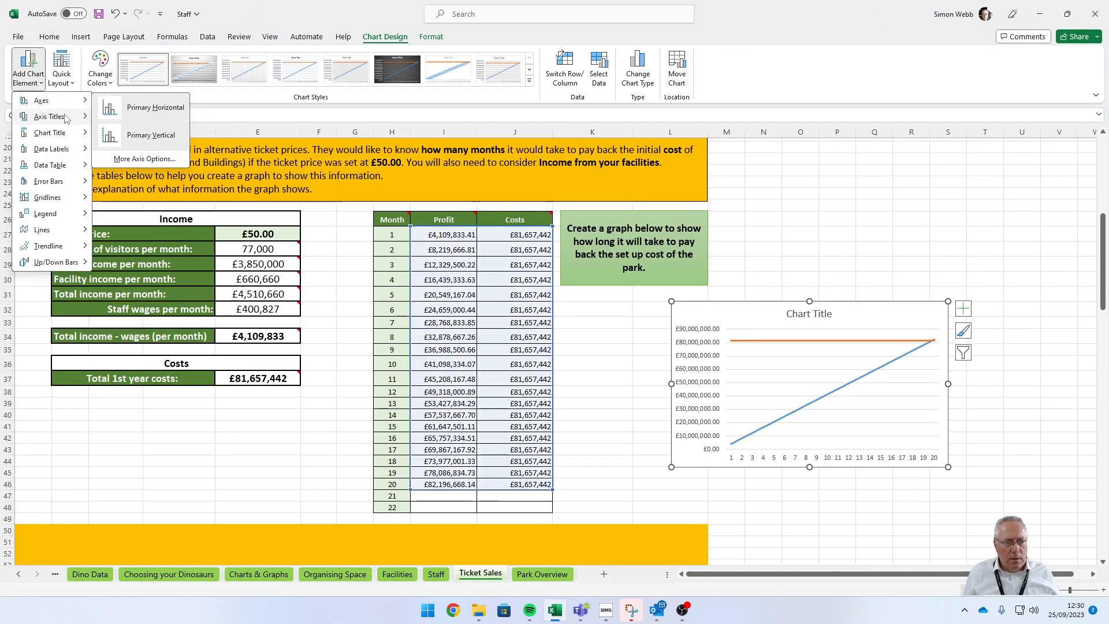
mouse_move(65, 118)
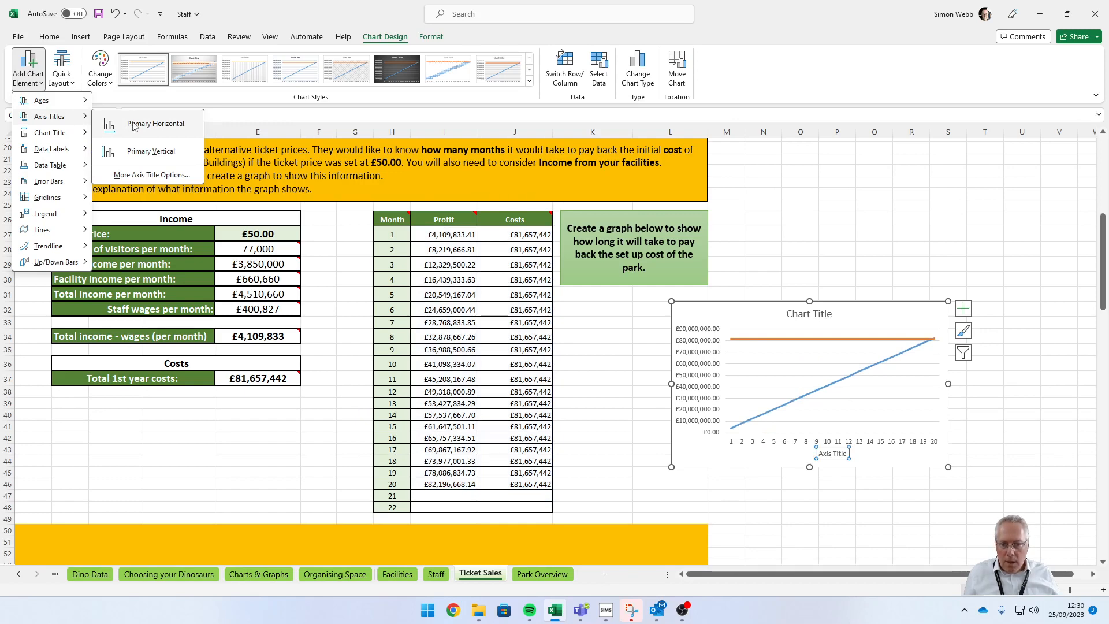
left_click(133, 124)
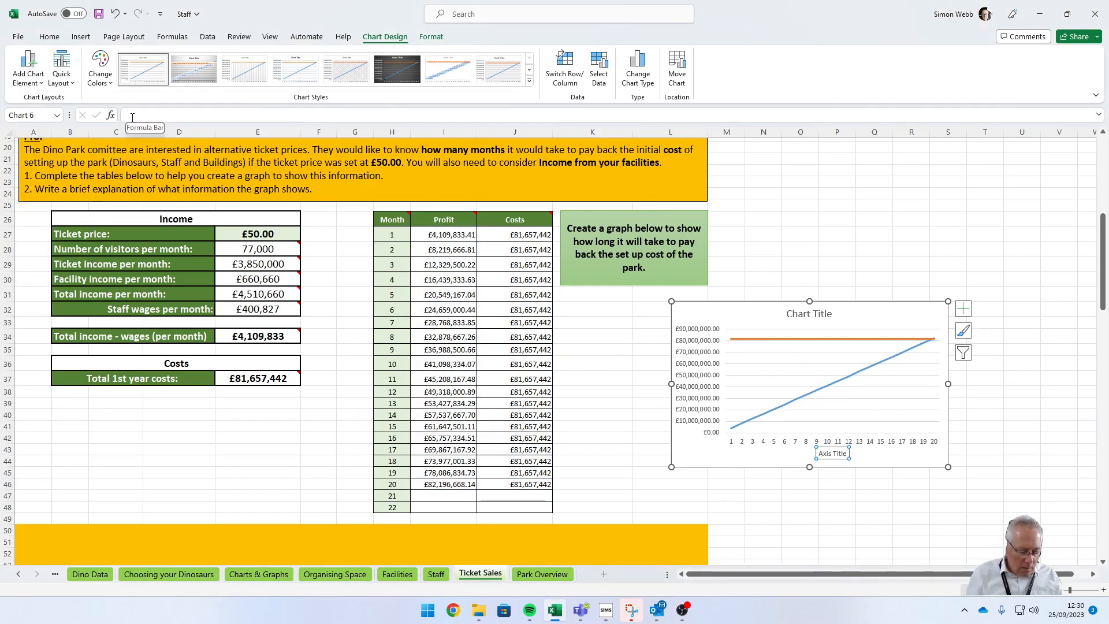
type("Month")
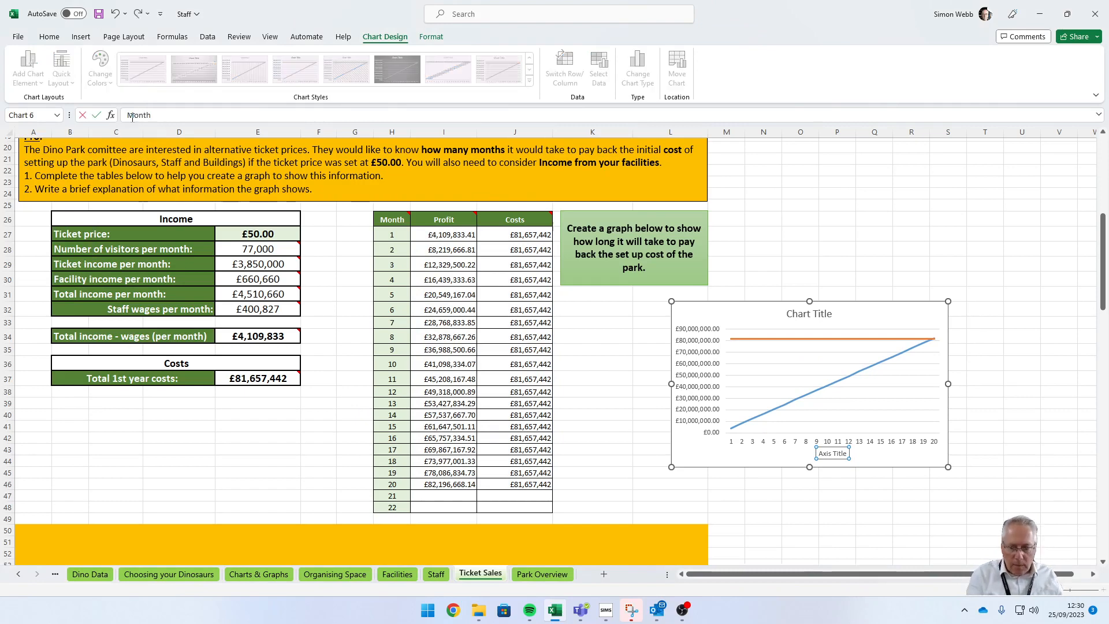
key("Return")
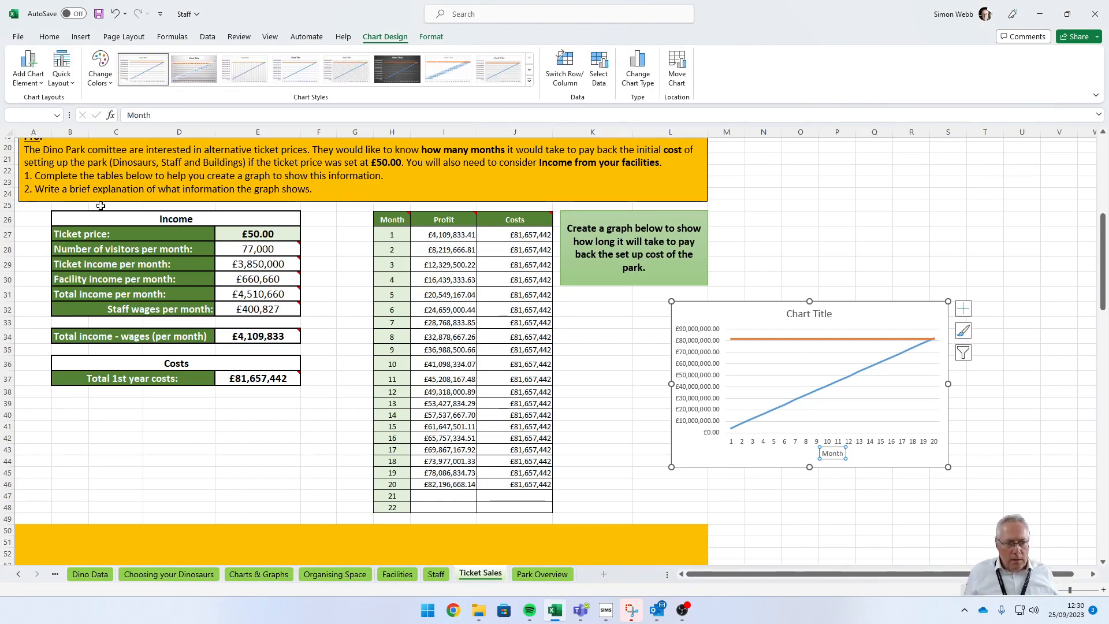
Step: Add a primary vertical axis title to the line chart reading "Profit"
left_click(28, 68)
mouse_move(36, 120)
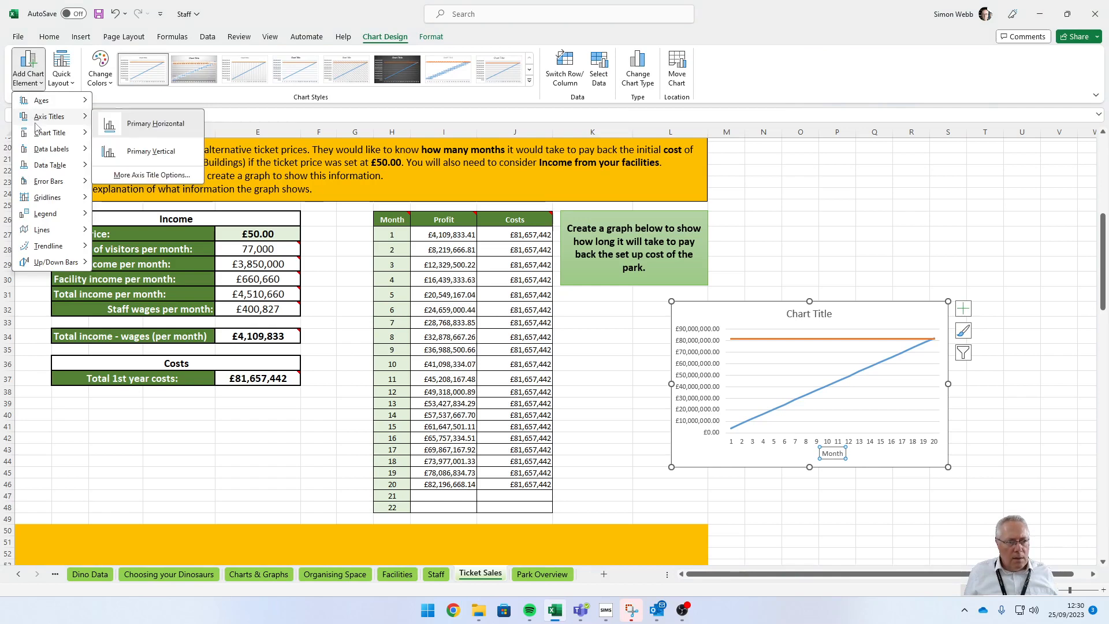
left_click(149, 159)
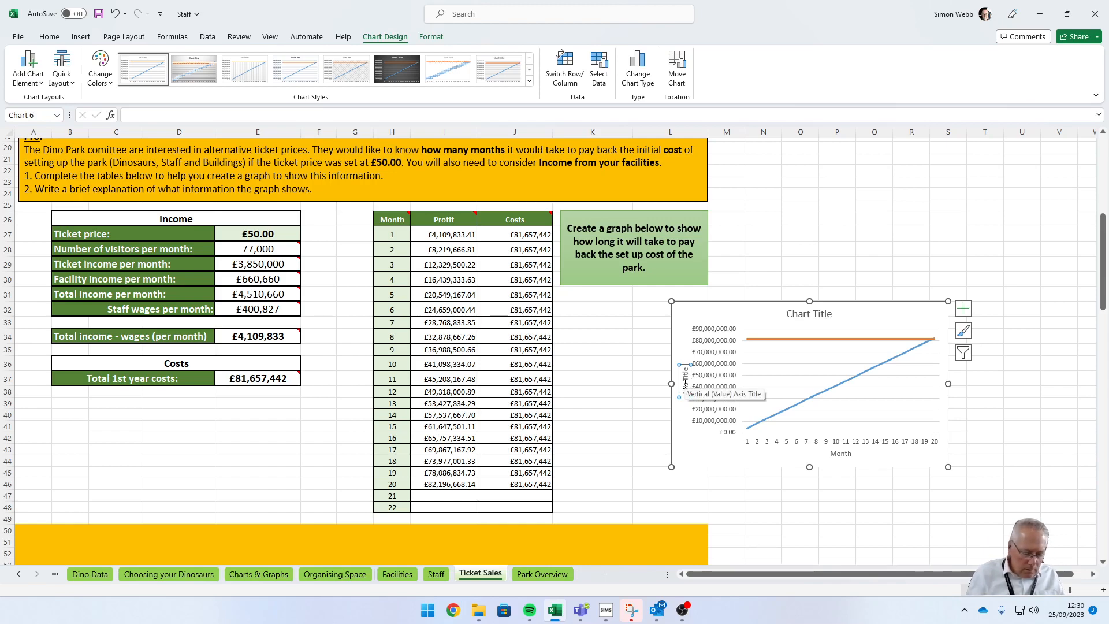
type("Profit")
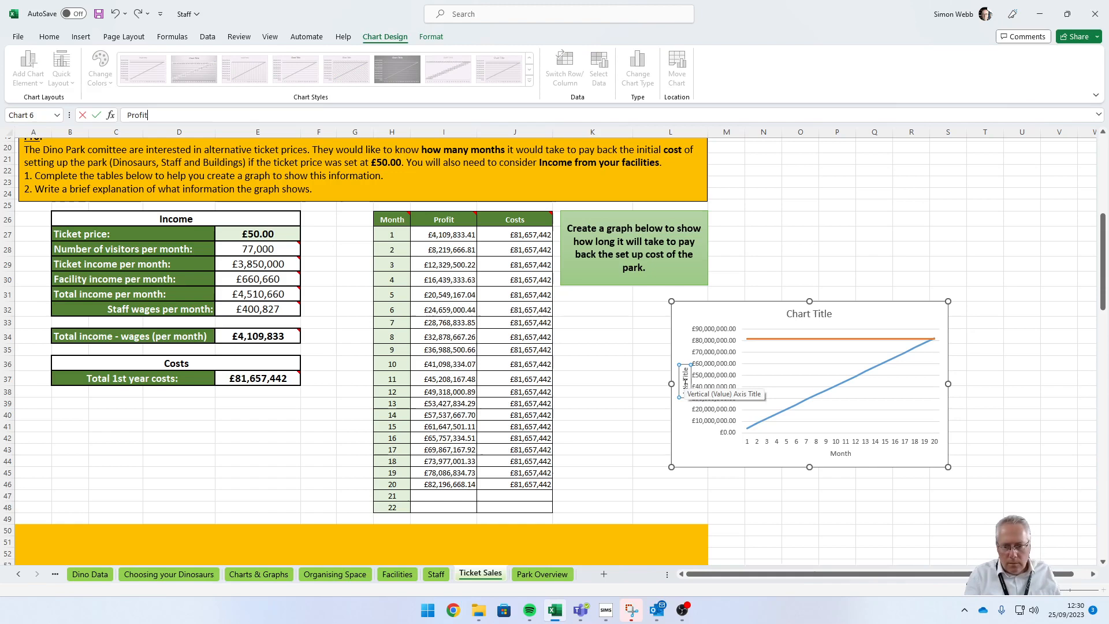
key("Return")
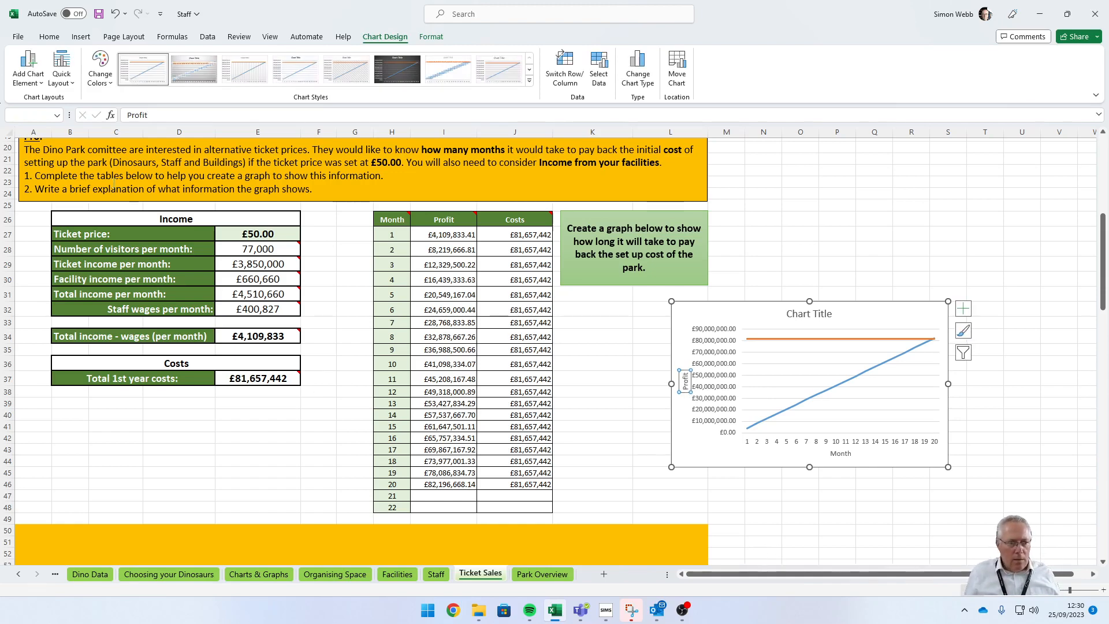
Step: Set the title above the chart to "How long to pay back costs at £50 per month"
left_click(28, 72)
mouse_move(51, 134)
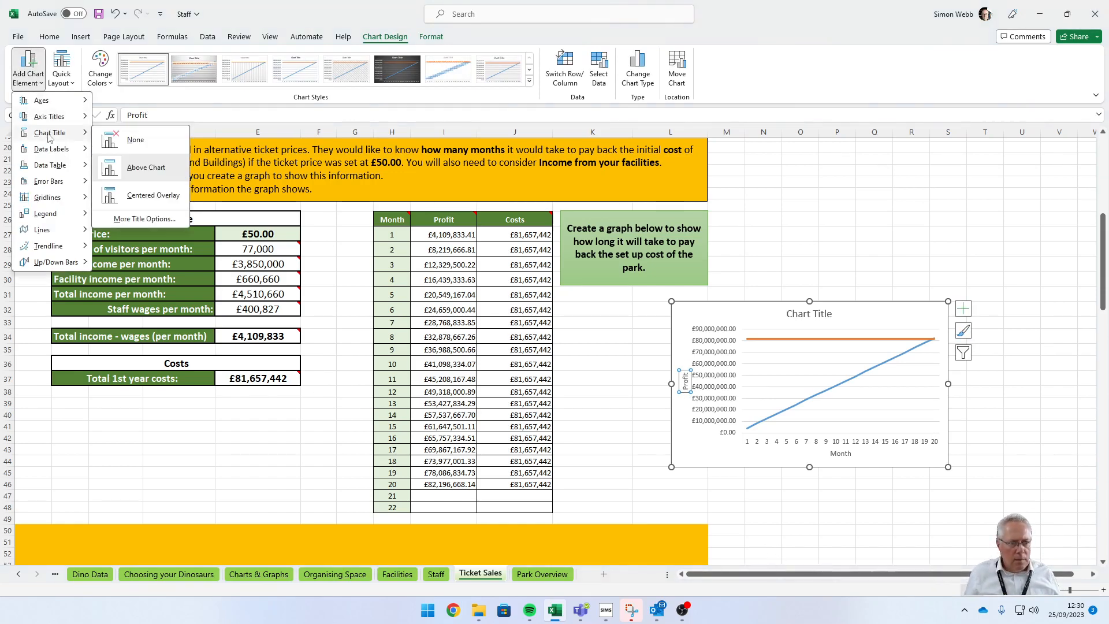
left_click(145, 167)
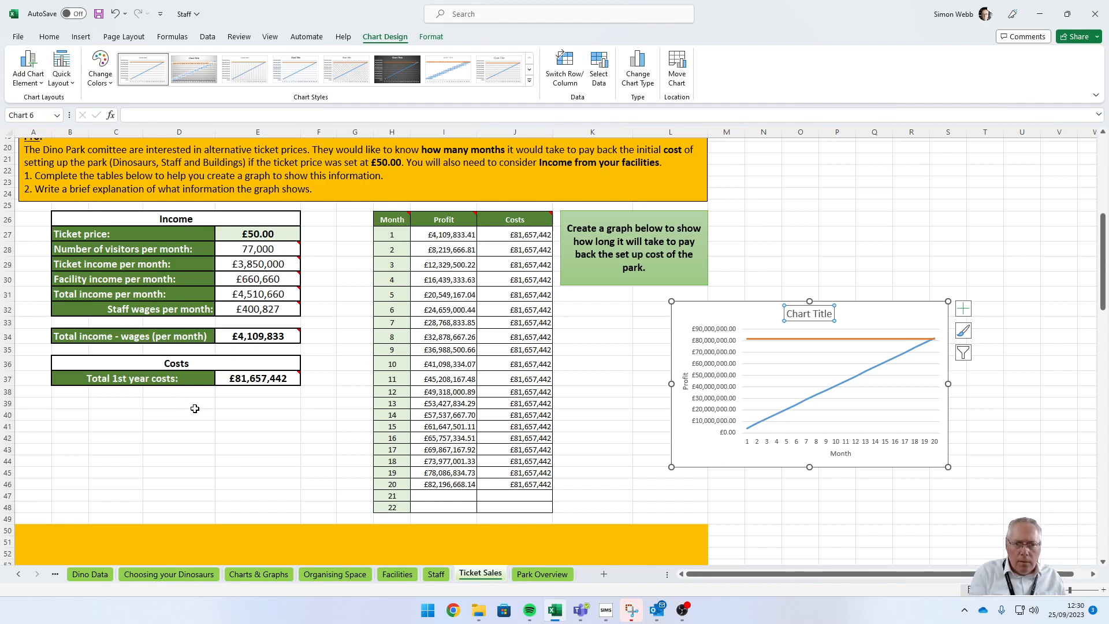
type("H")
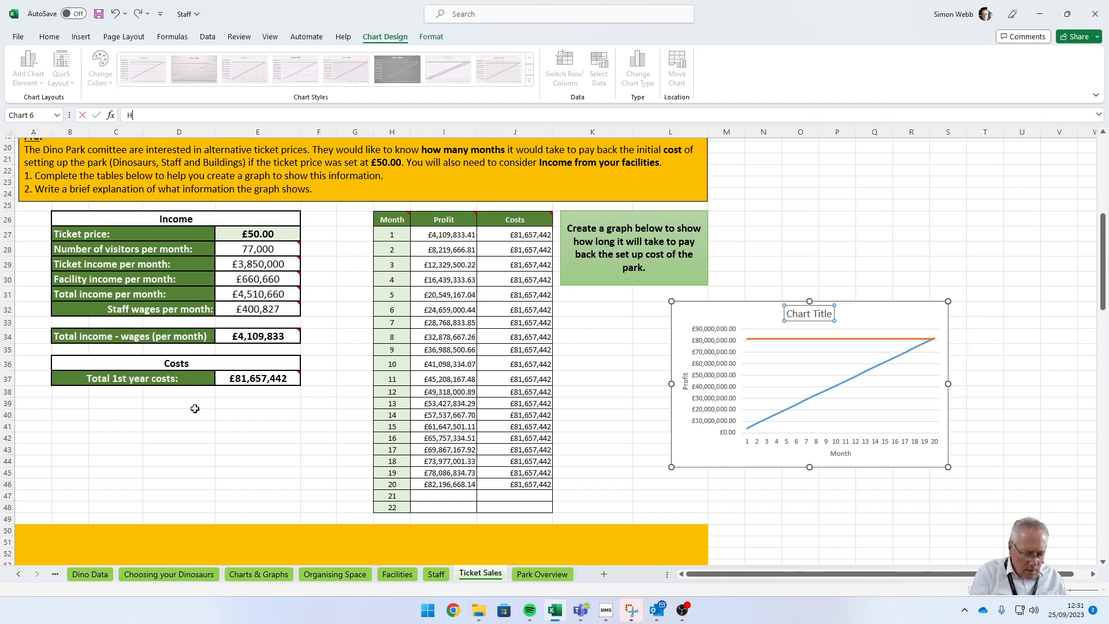
type("ow lon")
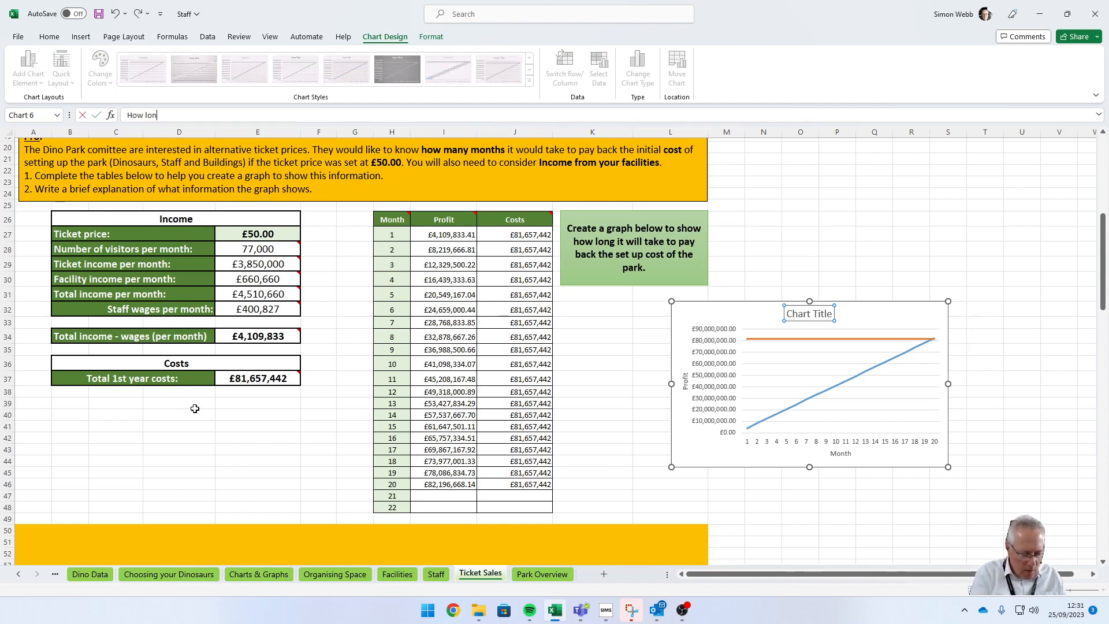
type("g to ")
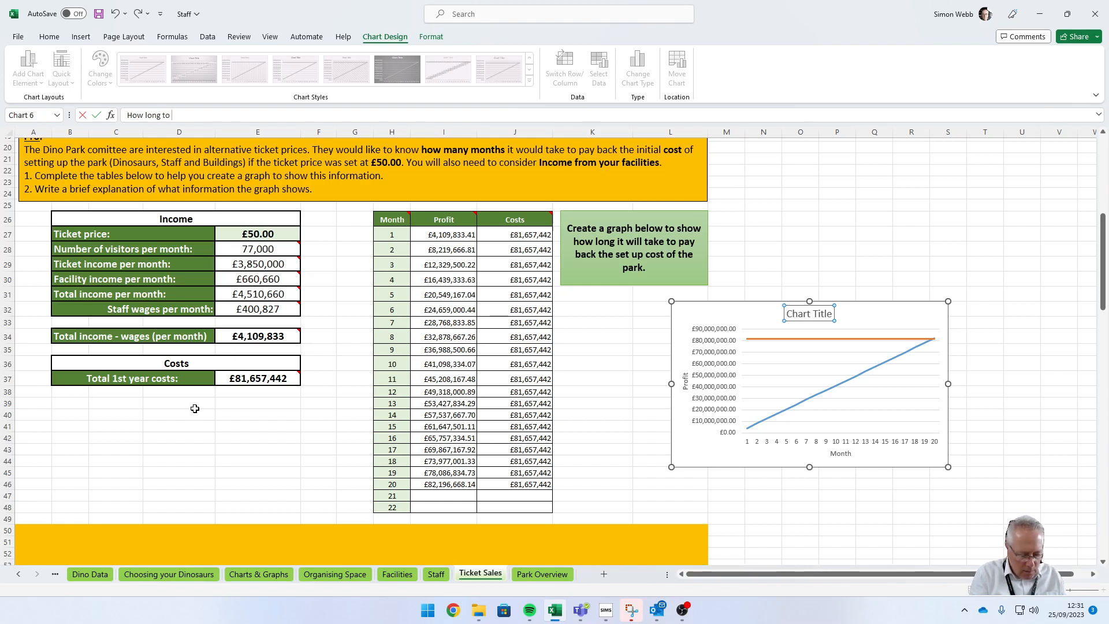
type("pay back costs")
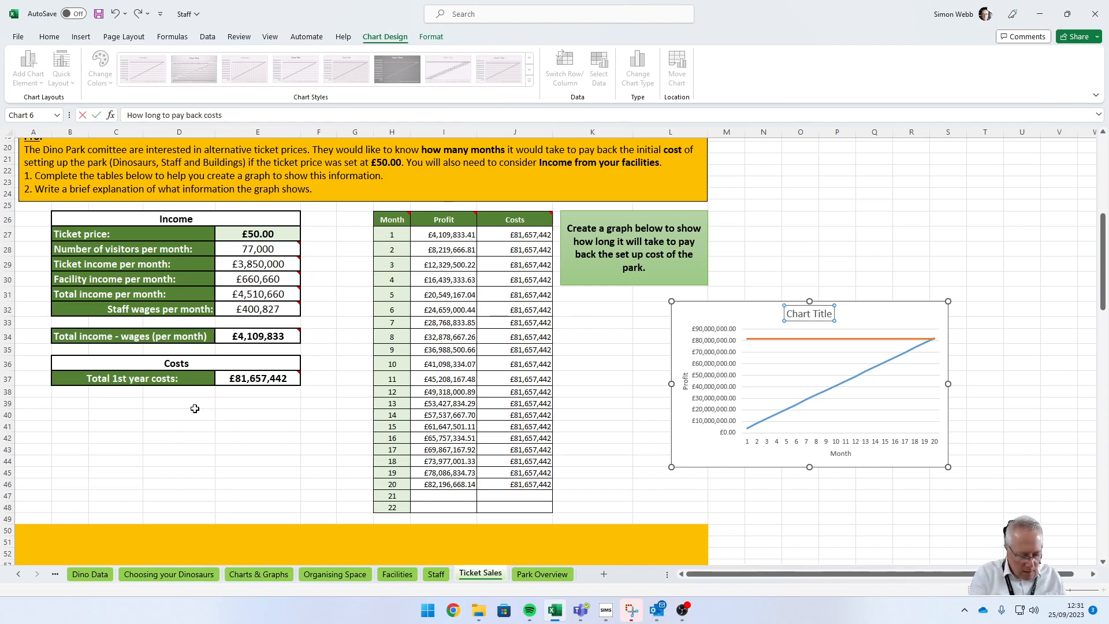
type(" at ")
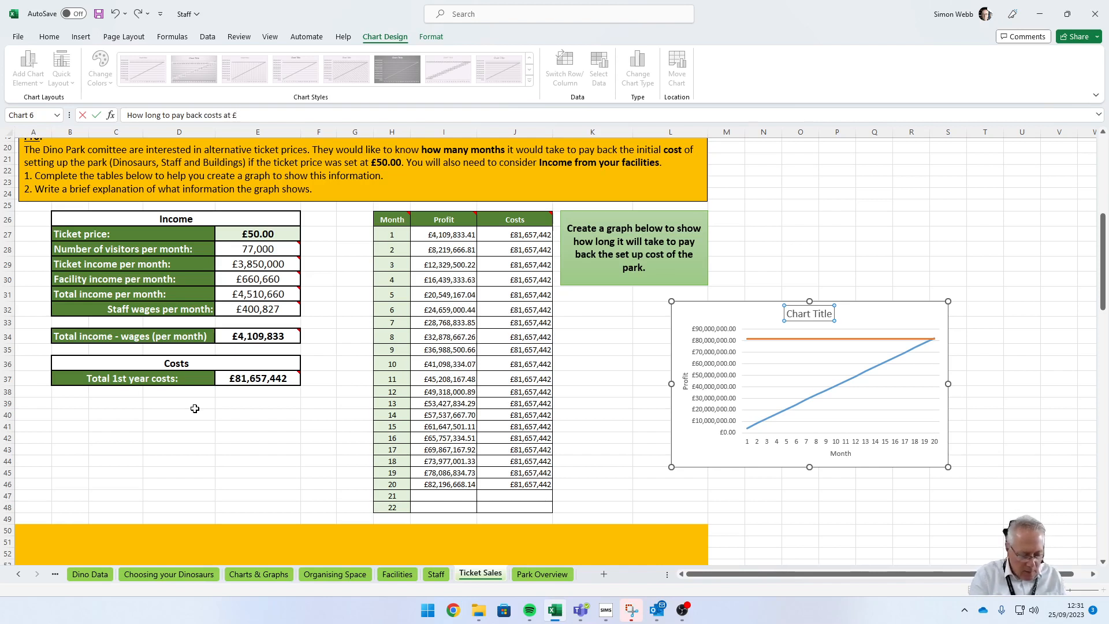
type("£50 p")
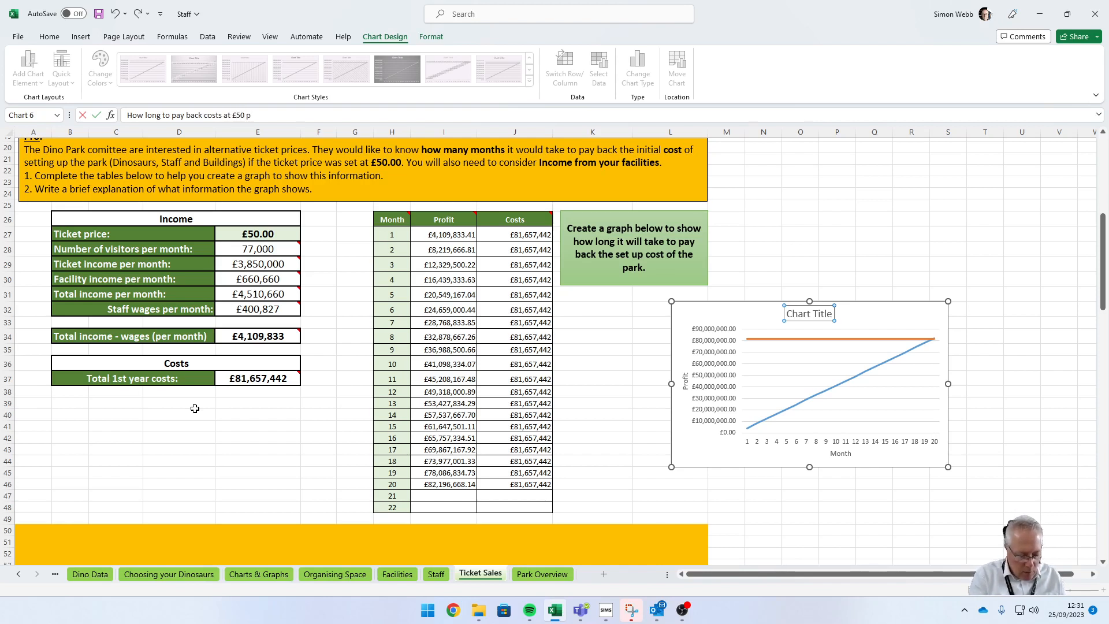
type("er month")
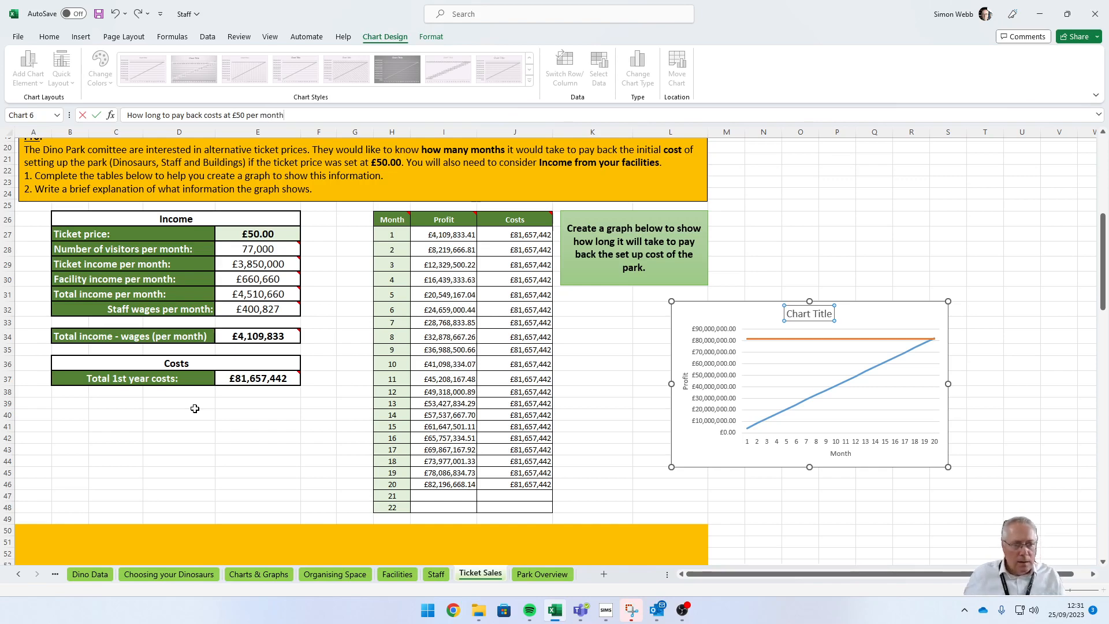
key("Return")
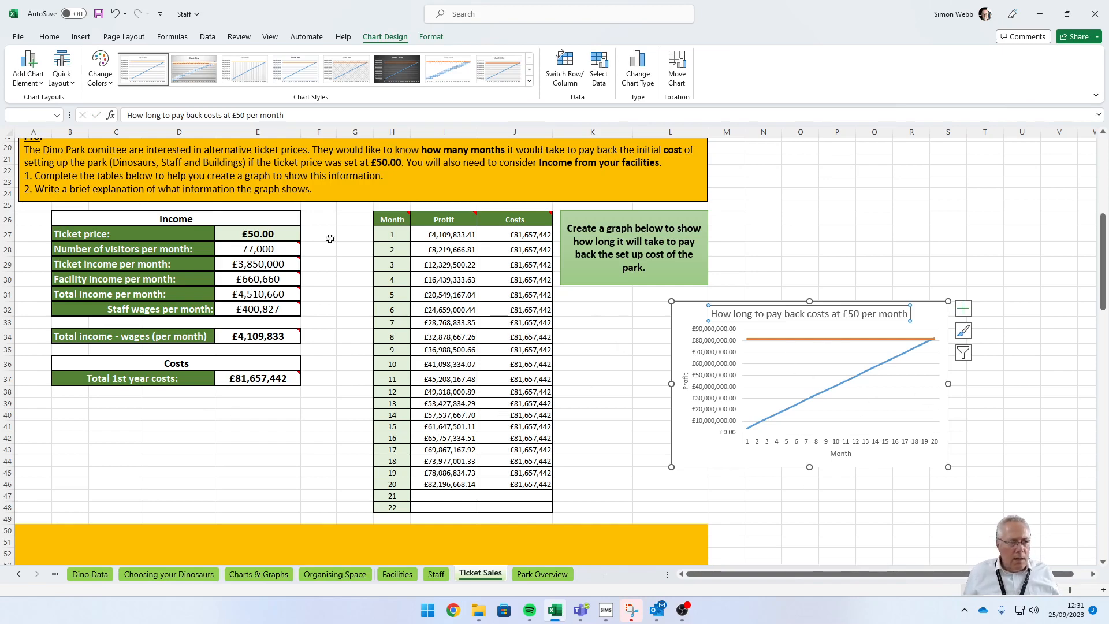
Step: Add a legend for the Profit and Costs lines at the bottom of the chart
left_click(38, 82)
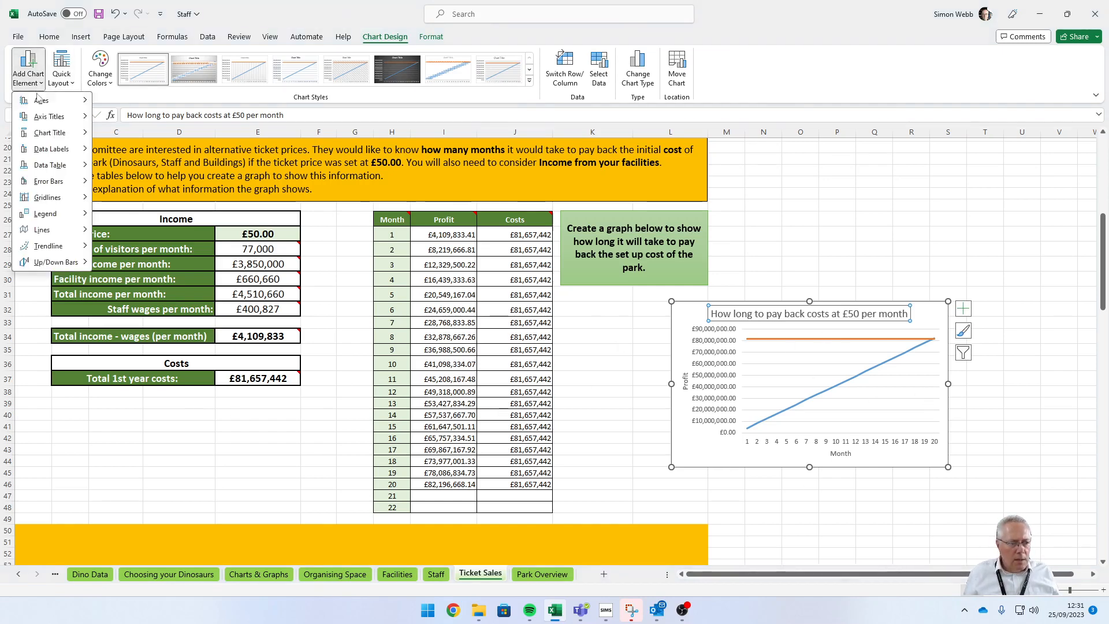
mouse_move(49, 215)
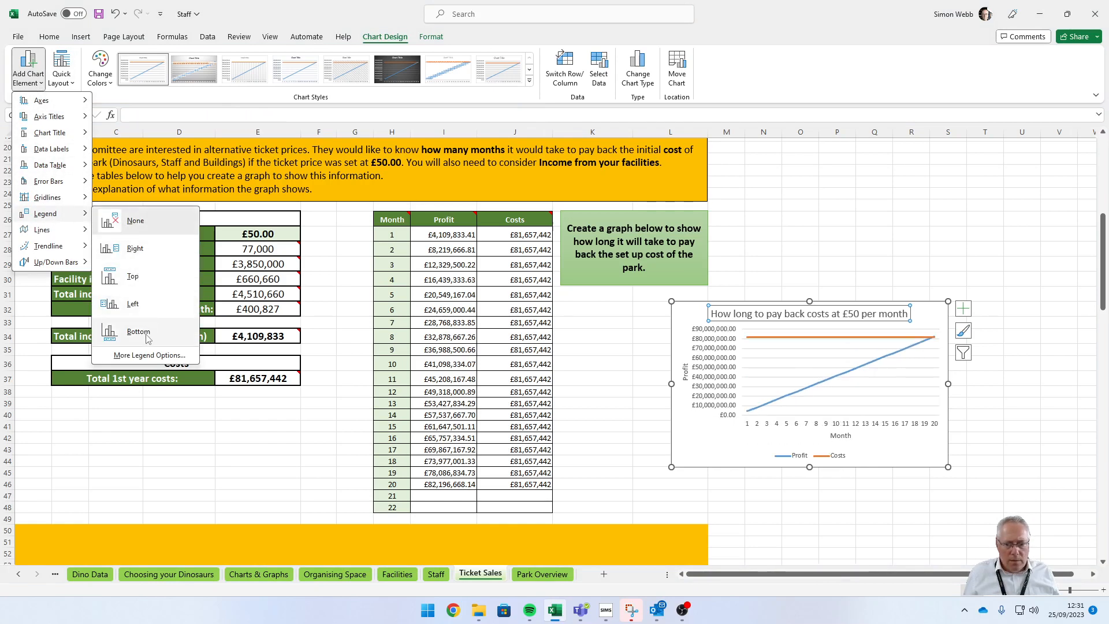
left_click(139, 332)
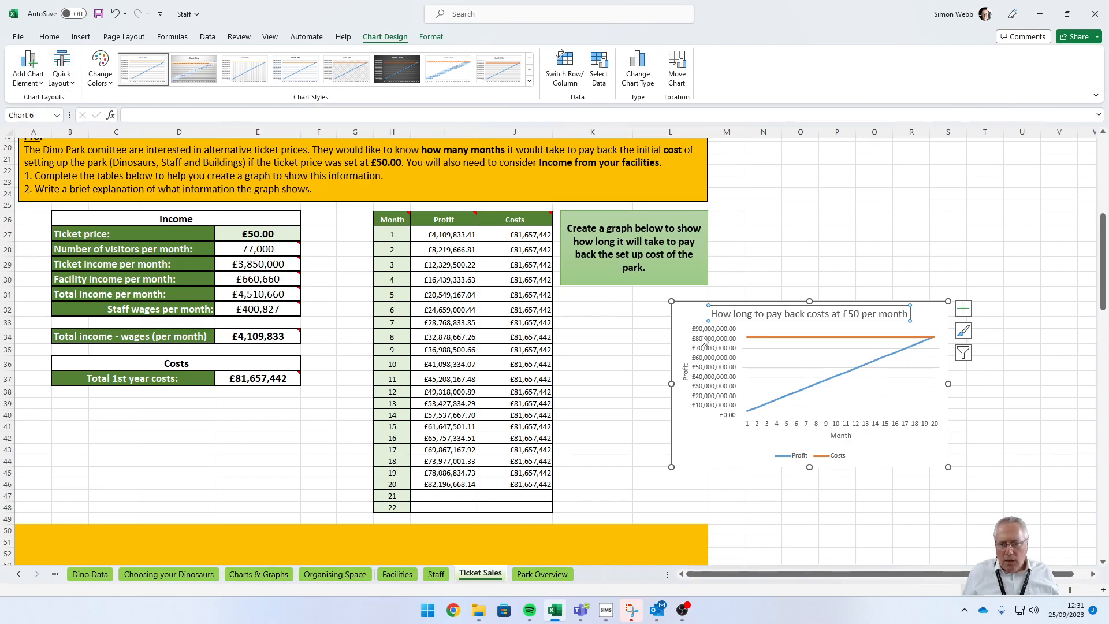
Step: Move the chart into the orange area reserved for the graph and enlarge it to the area's full height, spanning about columns A to J
scroll(967, 285, "down", 5)
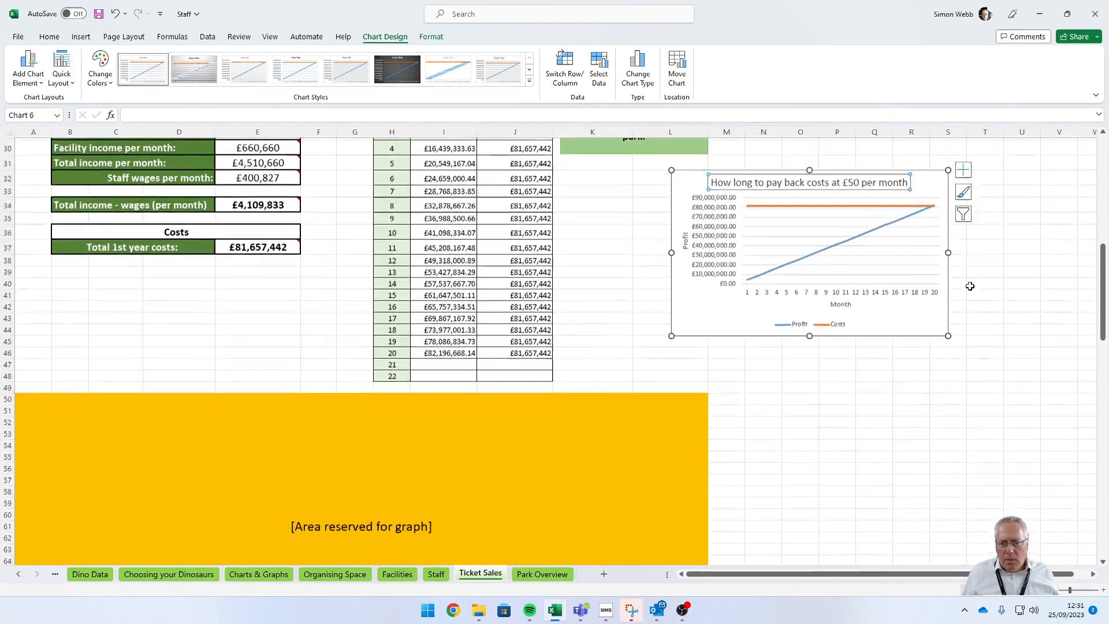
left_click_drag(895, 250, 240, 482)
scroll(487, 414, "down", 3)
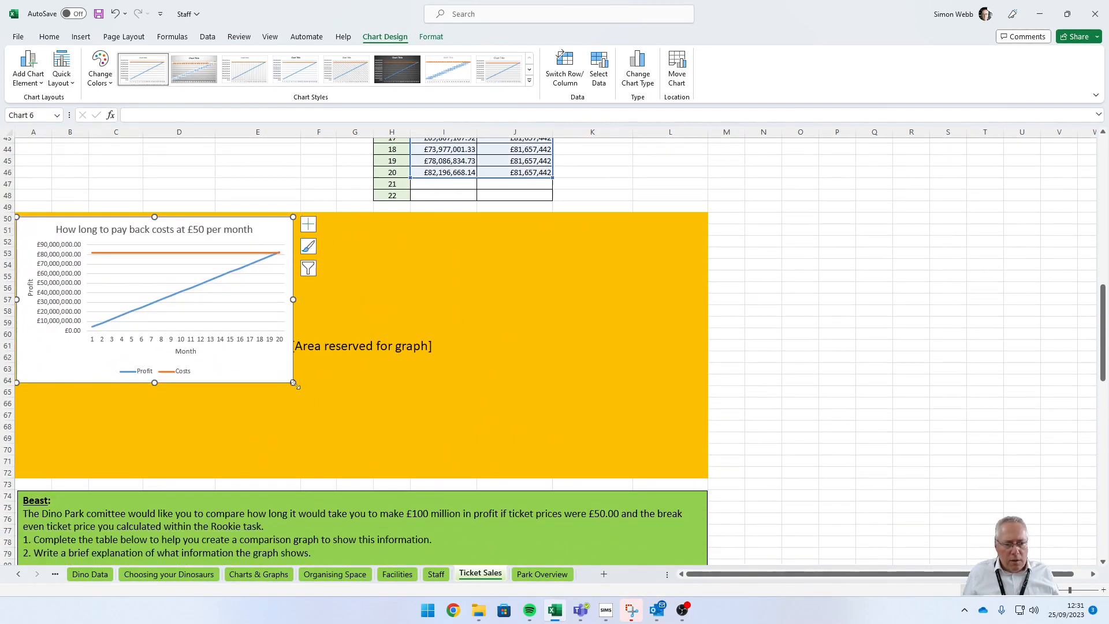
left_click_drag(298, 383, 560, 479)
left_click(684, 420)
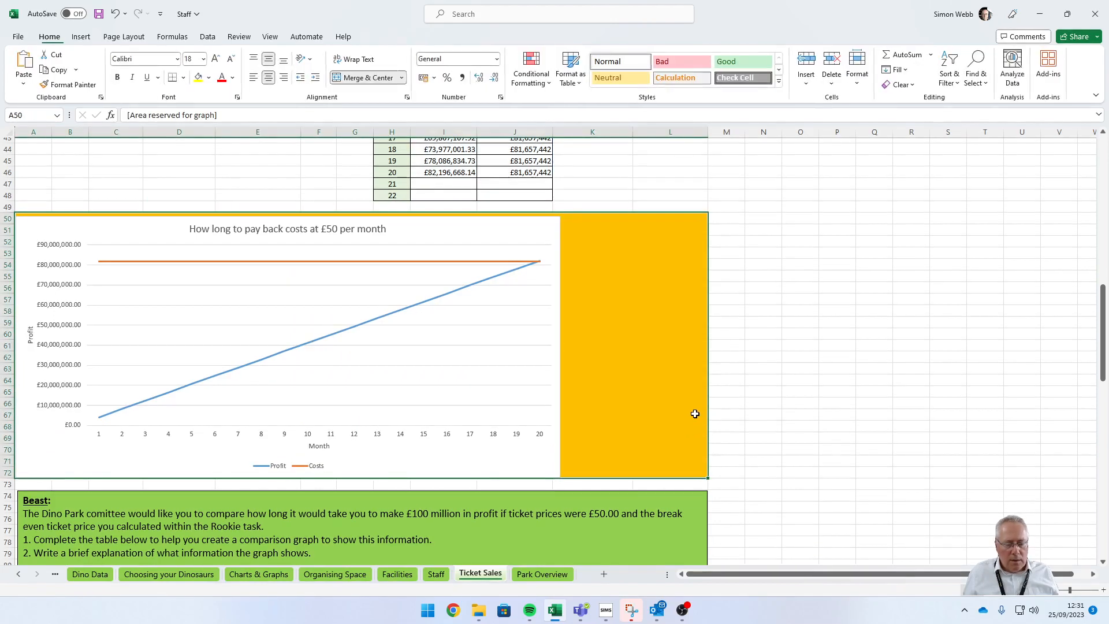